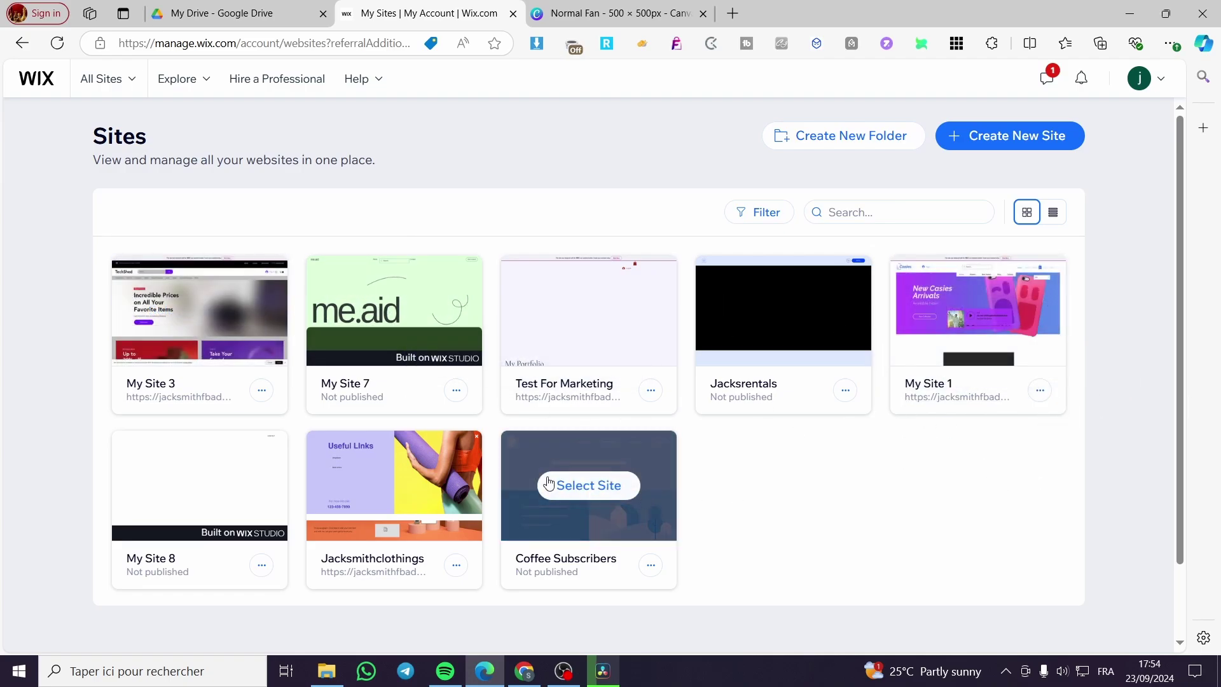
Open My Site 3's dashboard and scroll the left sidebar to find Settings
{"action": "left_click", "coordinate": [191, 310]}
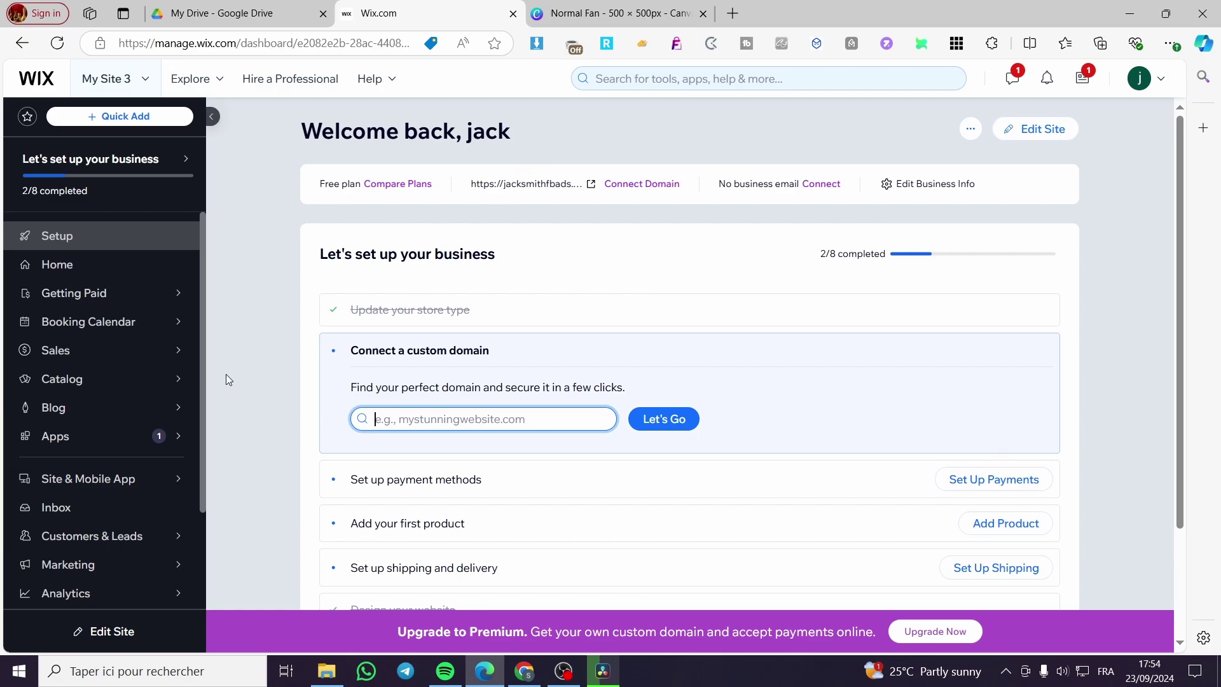
{"action": "mouse_move", "coordinate": [127, 181]}
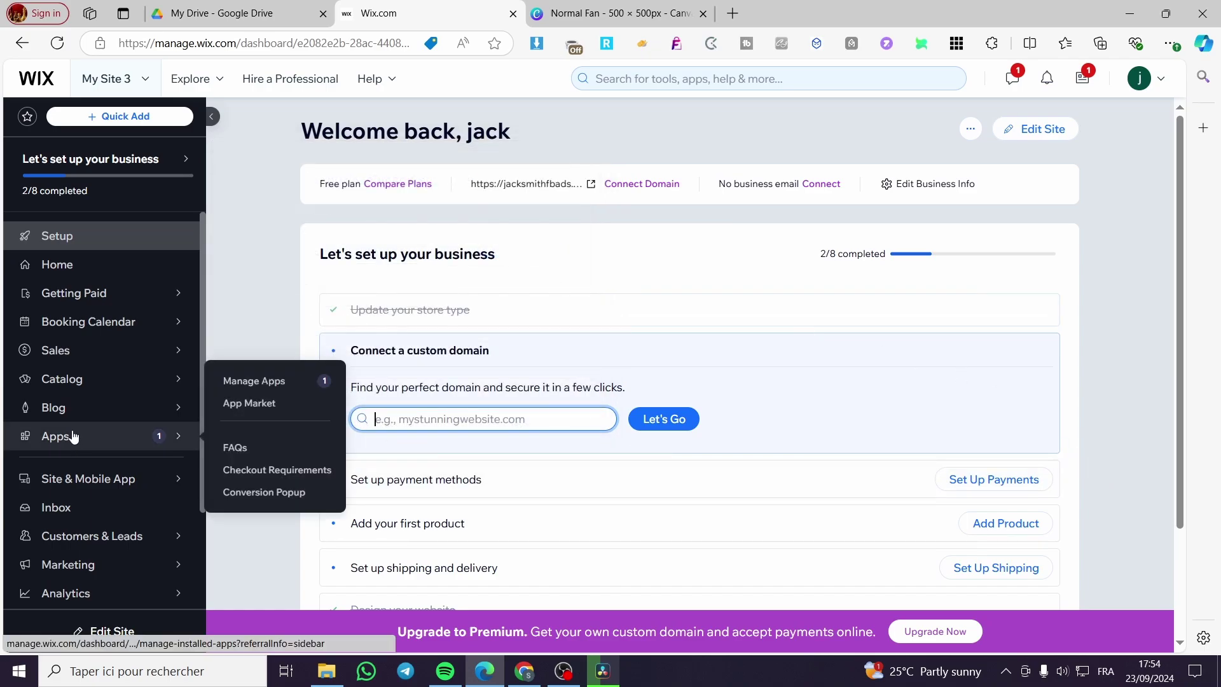
{"action": "scroll", "coordinate": [161, 281], "scroll_direction": "down", "scroll_amount": 2}
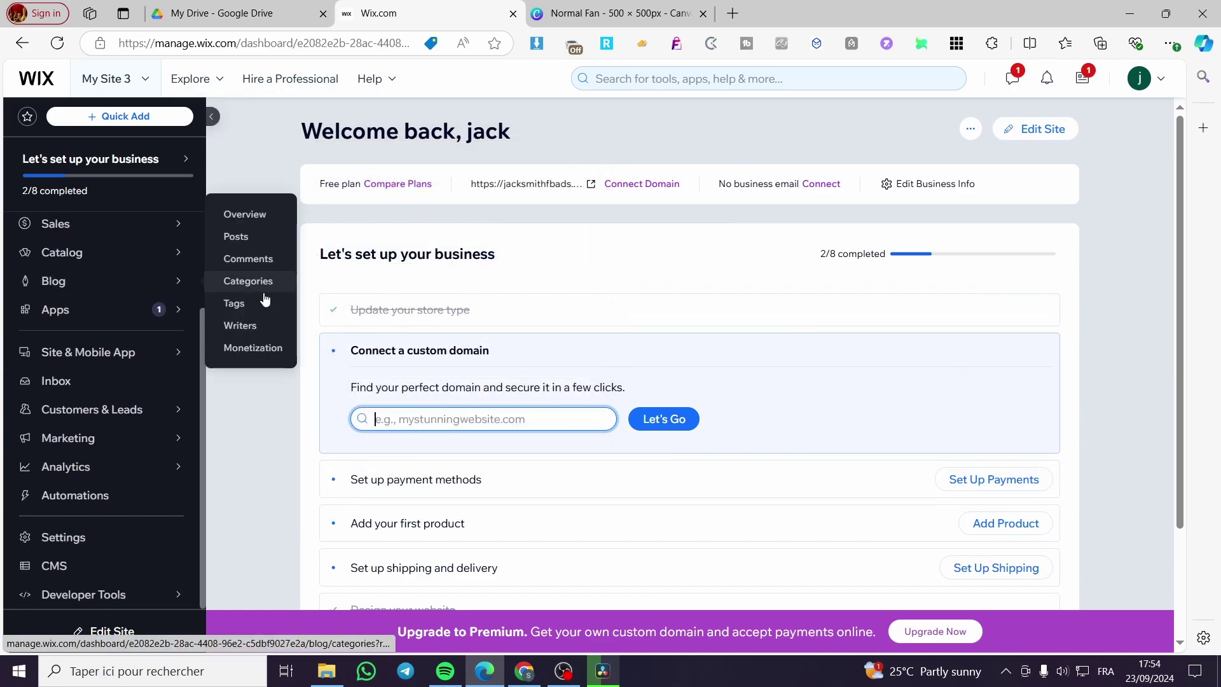
{"action": "scroll", "coordinate": [121, 246], "scroll_direction": "up", "scroll_amount": 2}
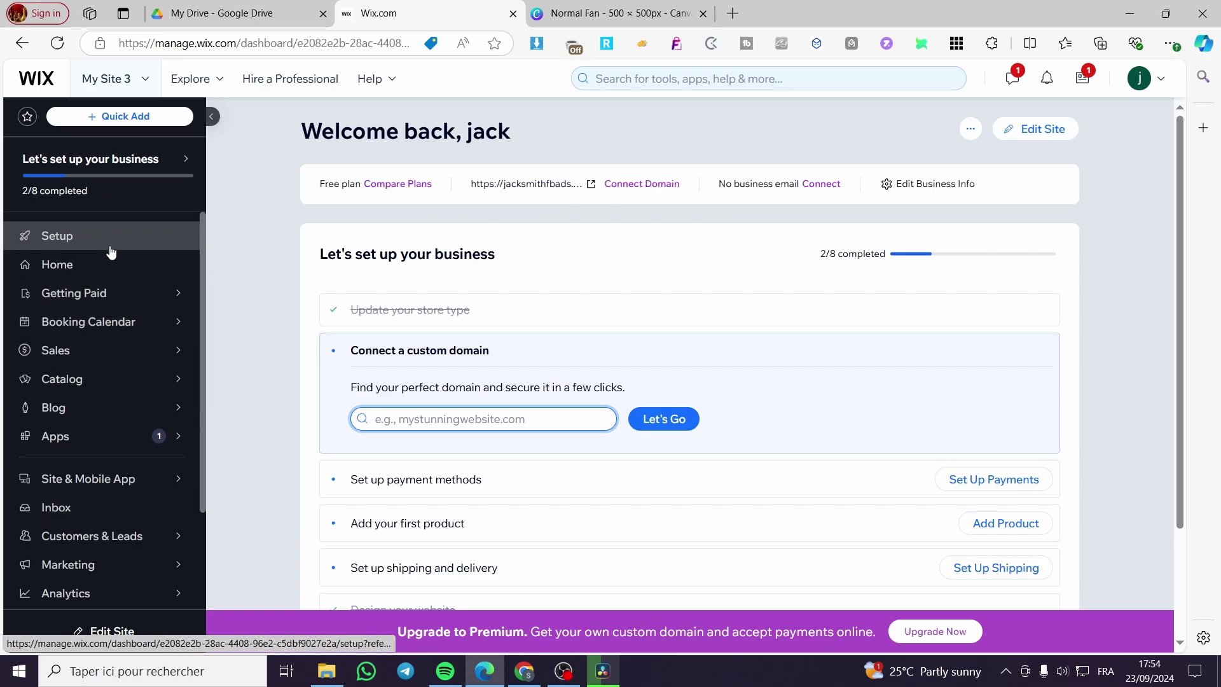
{"action": "scroll", "coordinate": [107, 247], "scroll_direction": "down", "scroll_amount": 3}
{"action": "scroll", "coordinate": [115, 240], "scroll_direction": "up", "scroll_amount": 1}
{"action": "scroll", "coordinate": [103, 246], "scroll_direction": "down", "scroll_amount": 1}
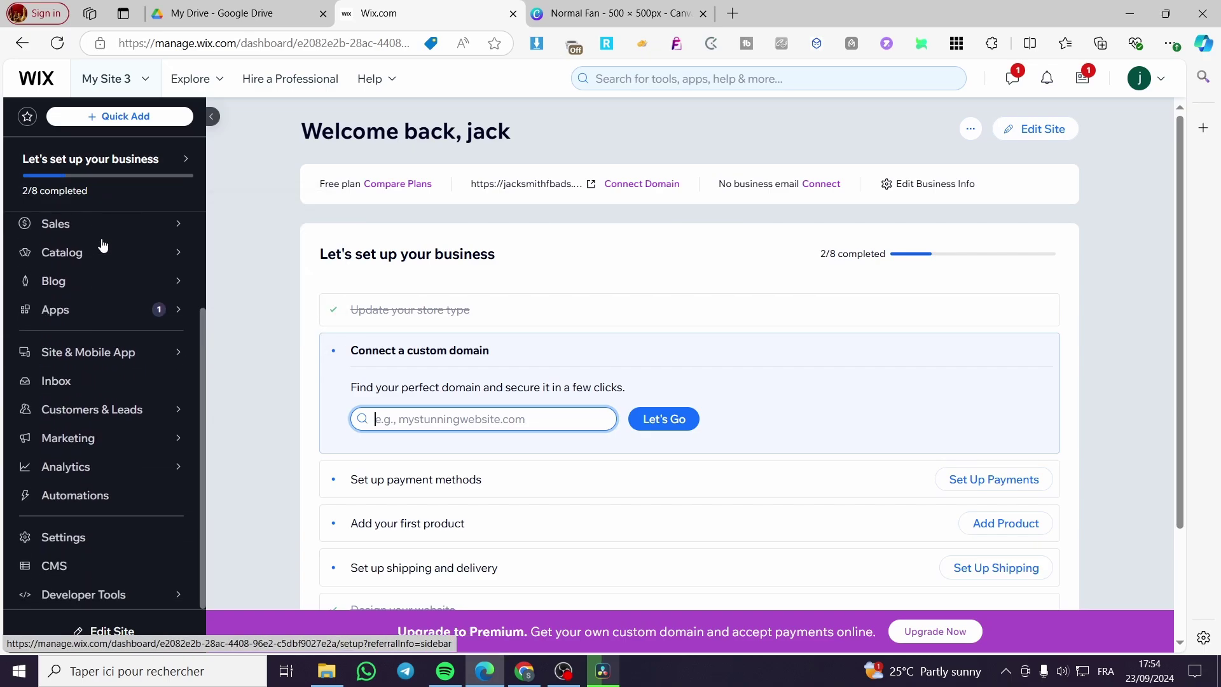
Open the site Settings overview and go to Shipping & fulfillment
{"action": "left_click", "coordinate": [66, 548]}
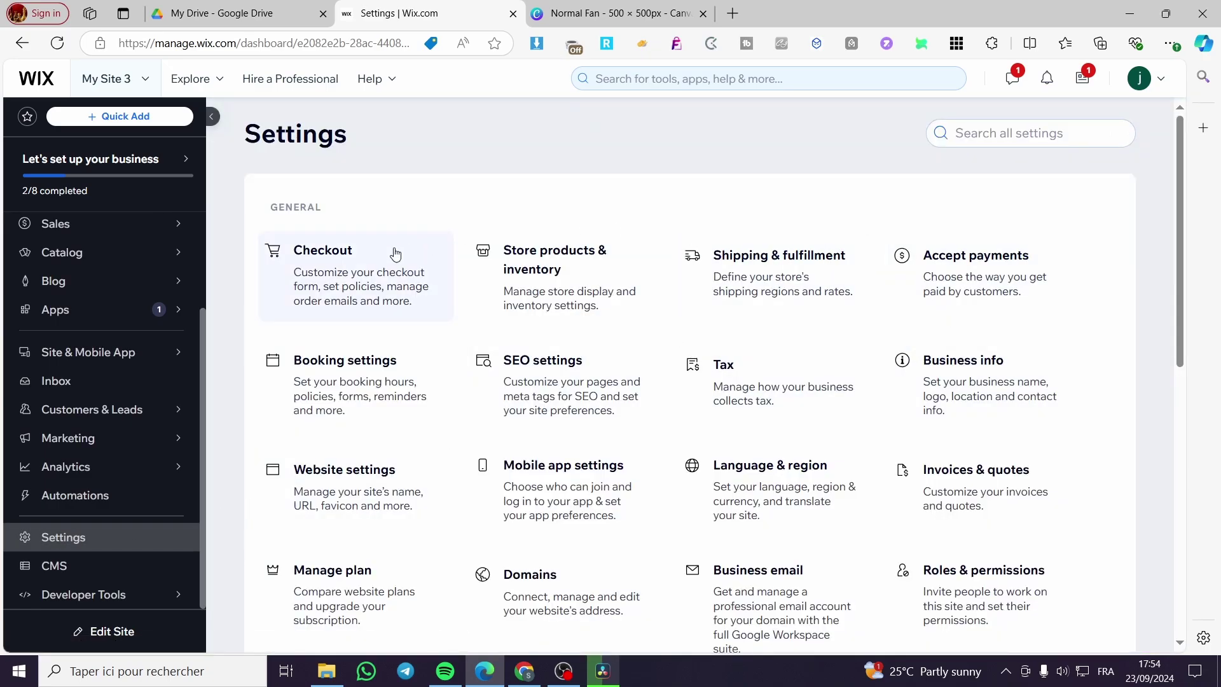
{"action": "scroll", "coordinate": [979, 272], "scroll_direction": "down", "scroll_amount": 5}
{"action": "scroll", "coordinate": [982, 280], "scroll_direction": "down", "scroll_amount": 4}
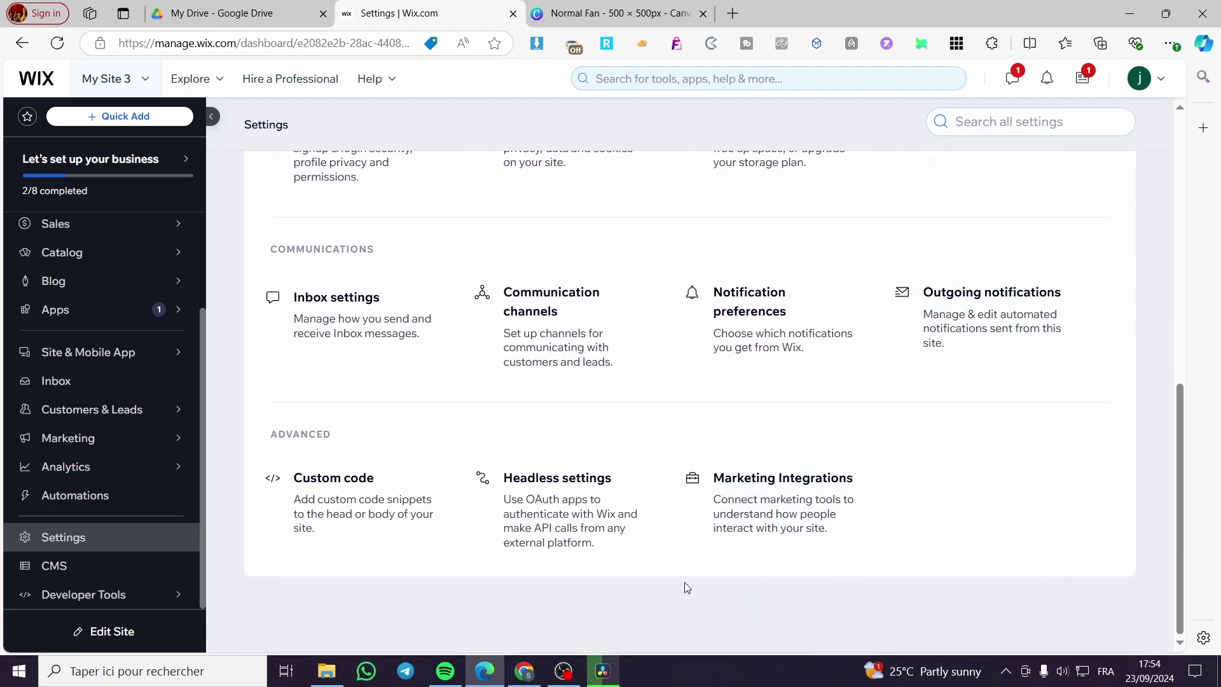
{"action": "scroll", "coordinate": [651, 580], "scroll_direction": "up", "scroll_amount": 9}
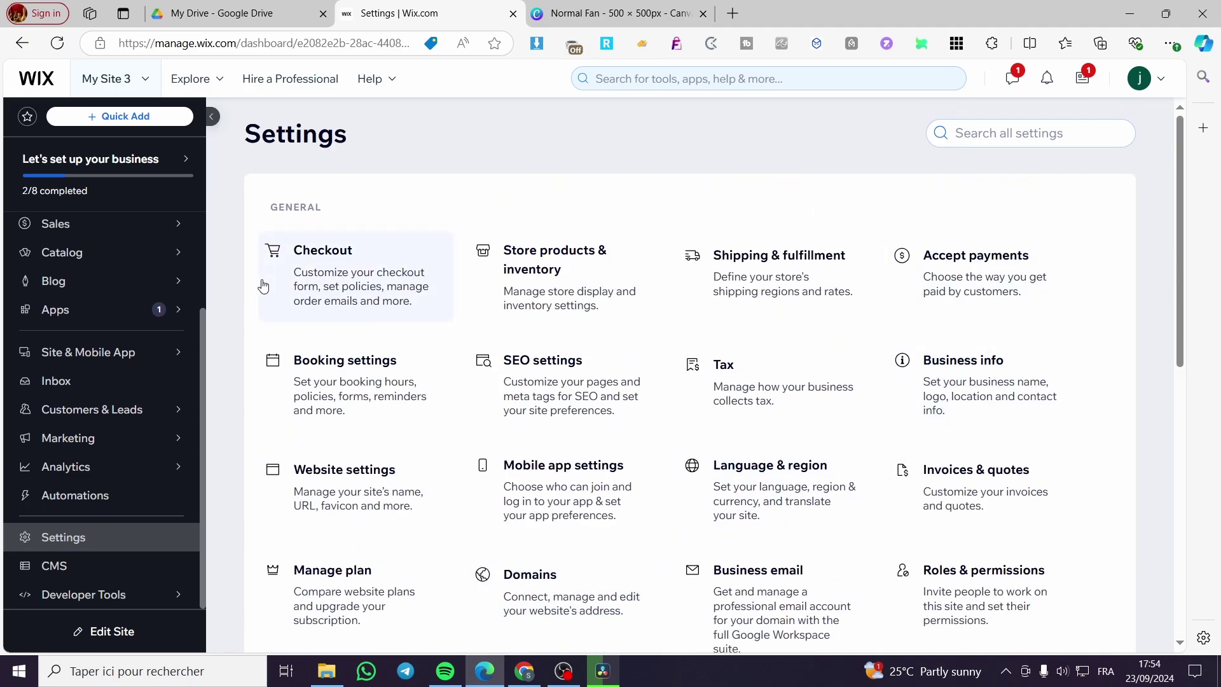
{"action": "left_click", "coordinate": [807, 279]}
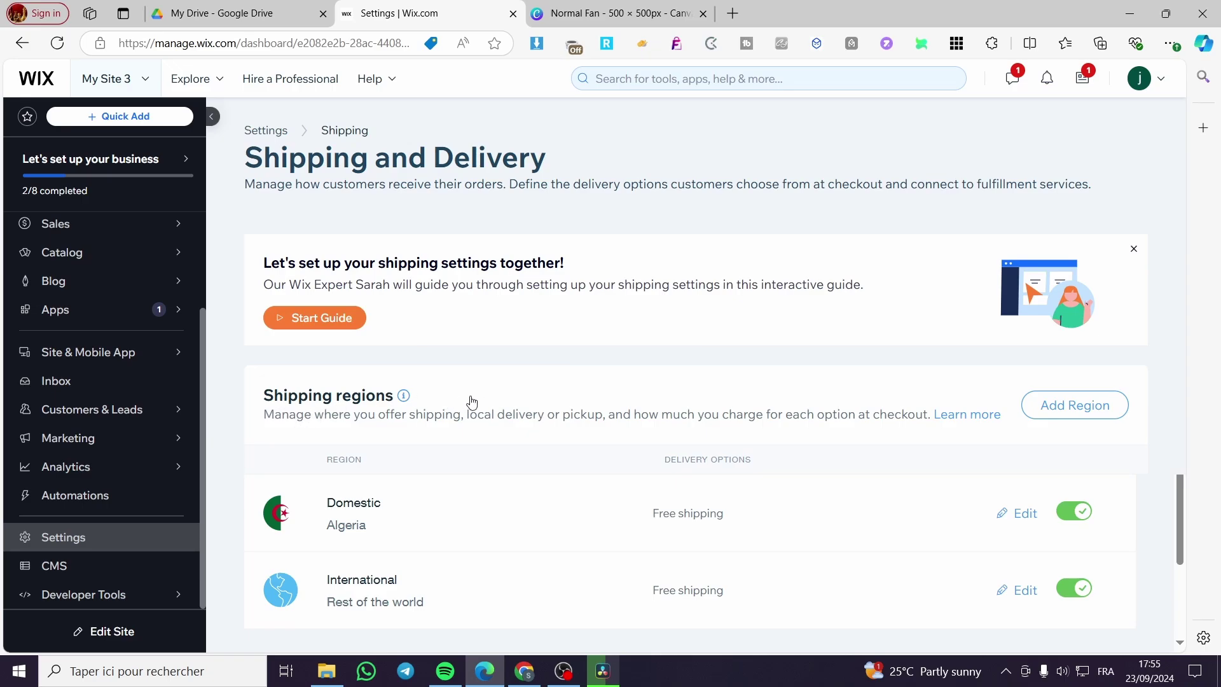
Add a new shipping region on Free Shipping and pick France as its destination
{"action": "left_click", "coordinate": [1080, 416]}
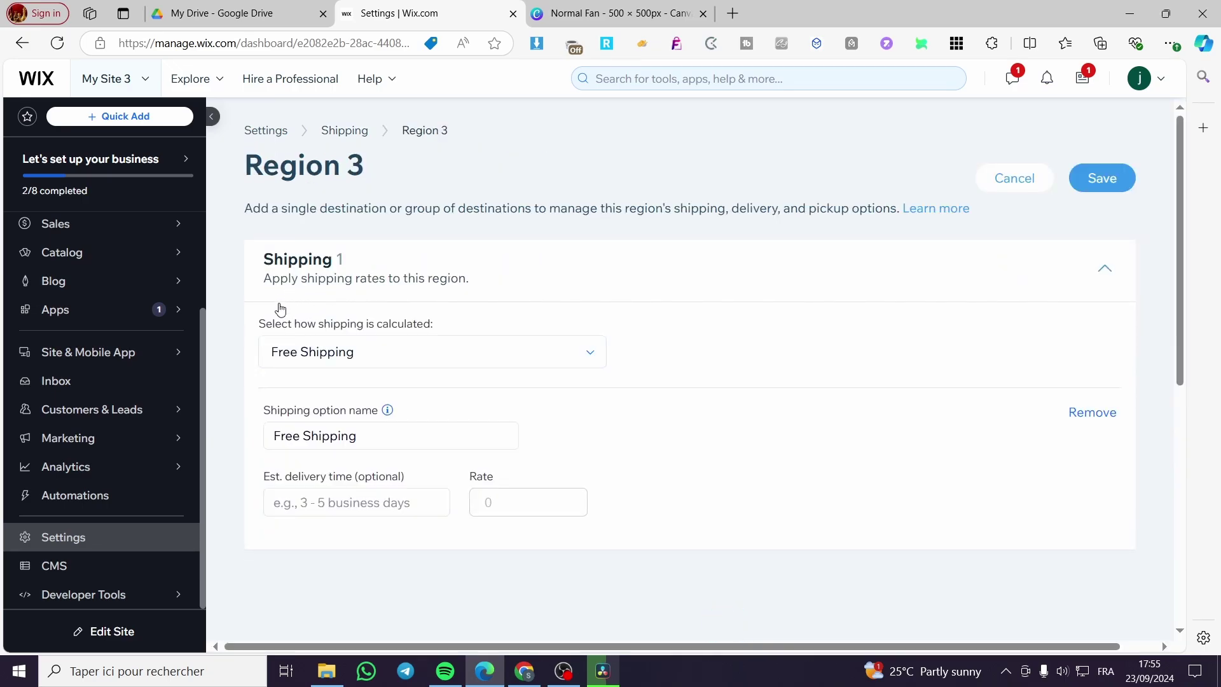
{"action": "left_click", "coordinate": [357, 352]}
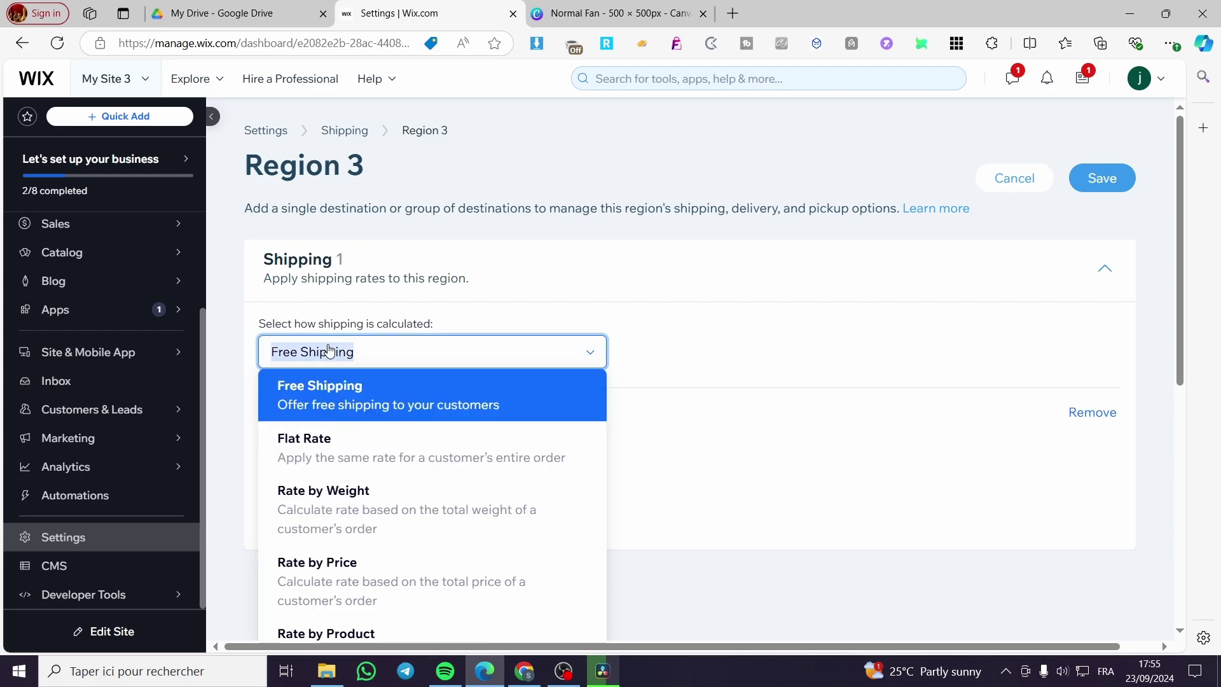
{"action": "left_click", "coordinate": [490, 322]}
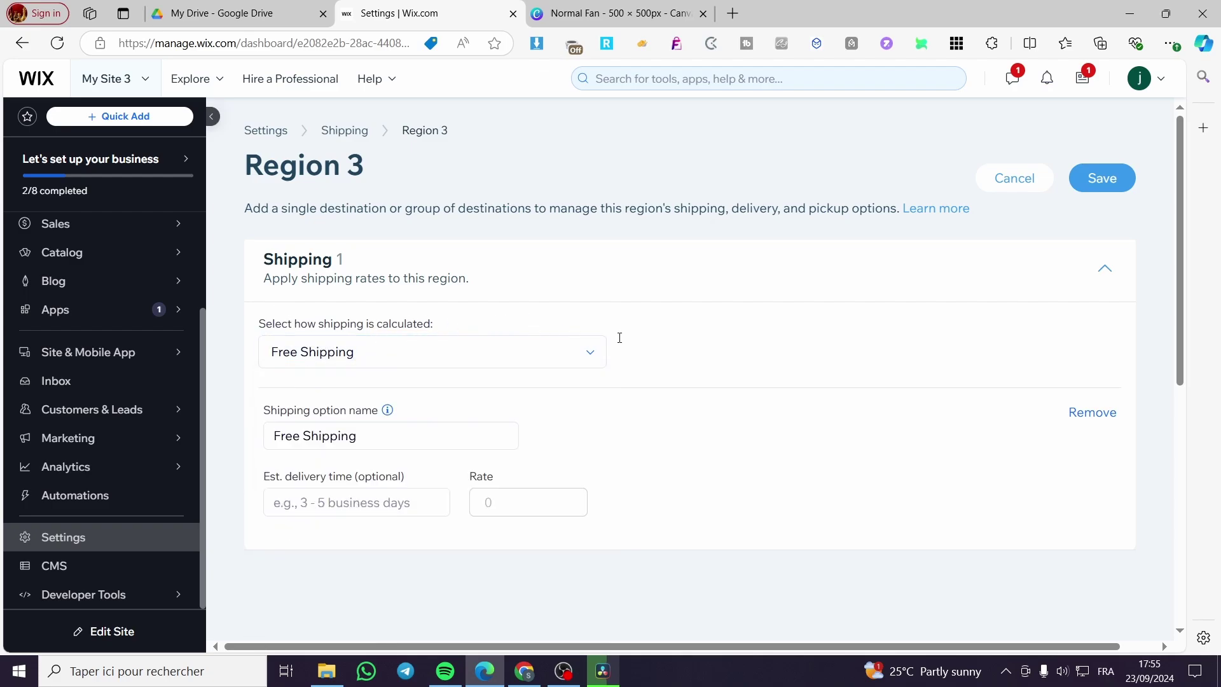
{"action": "left_click", "coordinate": [315, 357]}
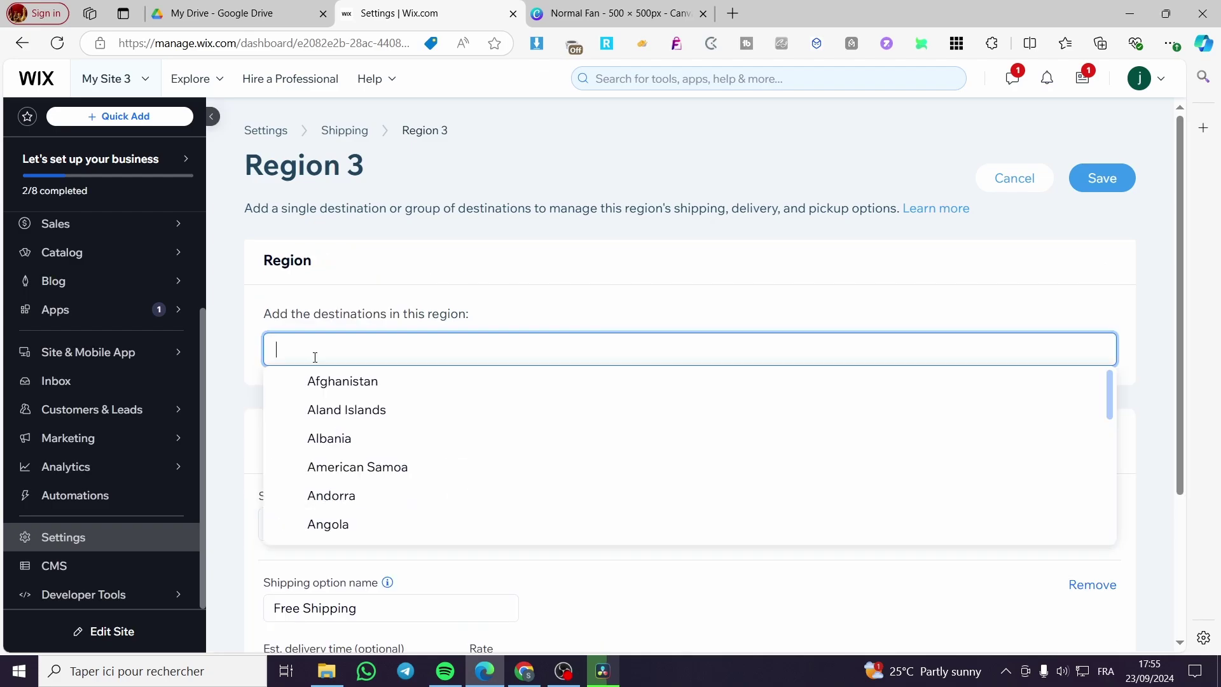
{"action": "scroll", "coordinate": [467, 381], "scroll_direction": "down", "scroll_amount": 5}
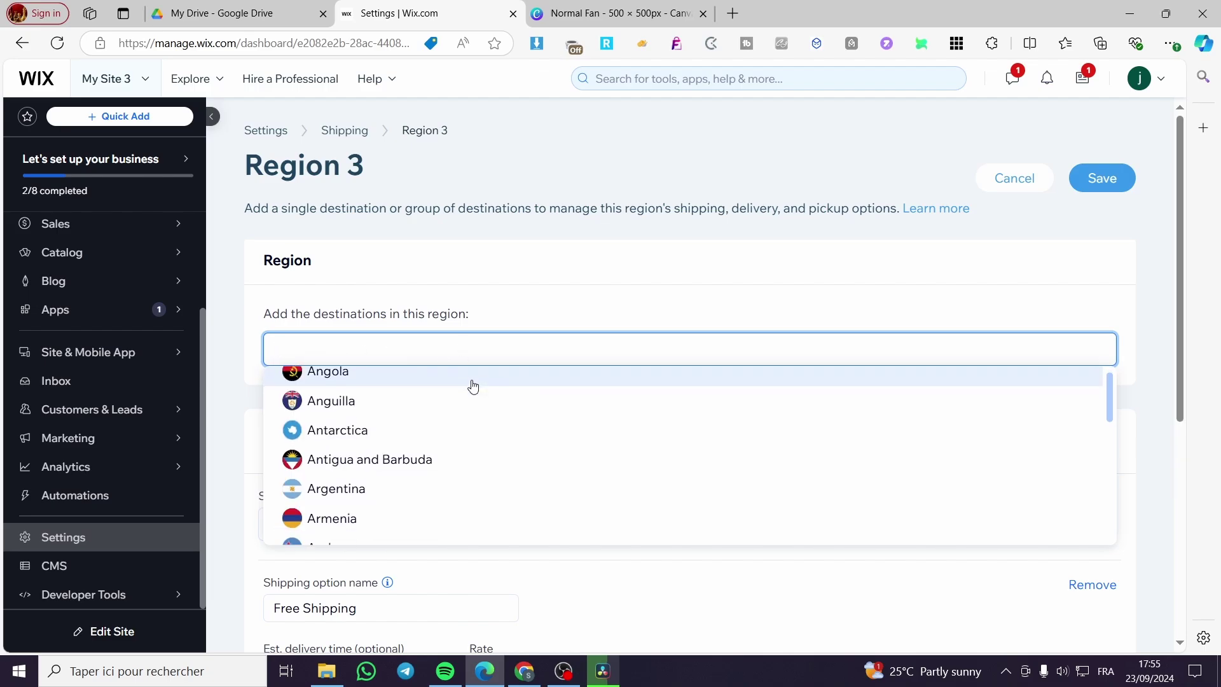
{"action": "scroll", "coordinate": [410, 346], "scroll_direction": "down", "scroll_amount": 8}
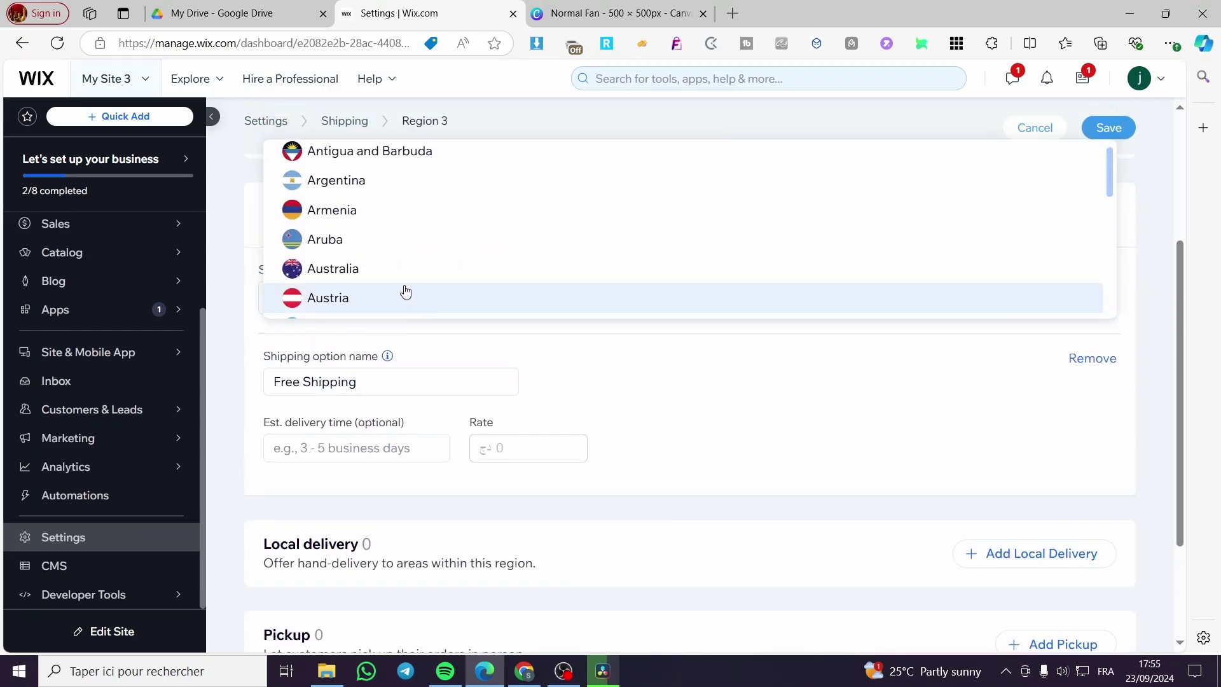
{"action": "scroll", "coordinate": [445, 255], "scroll_direction": "up", "scroll_amount": 6}
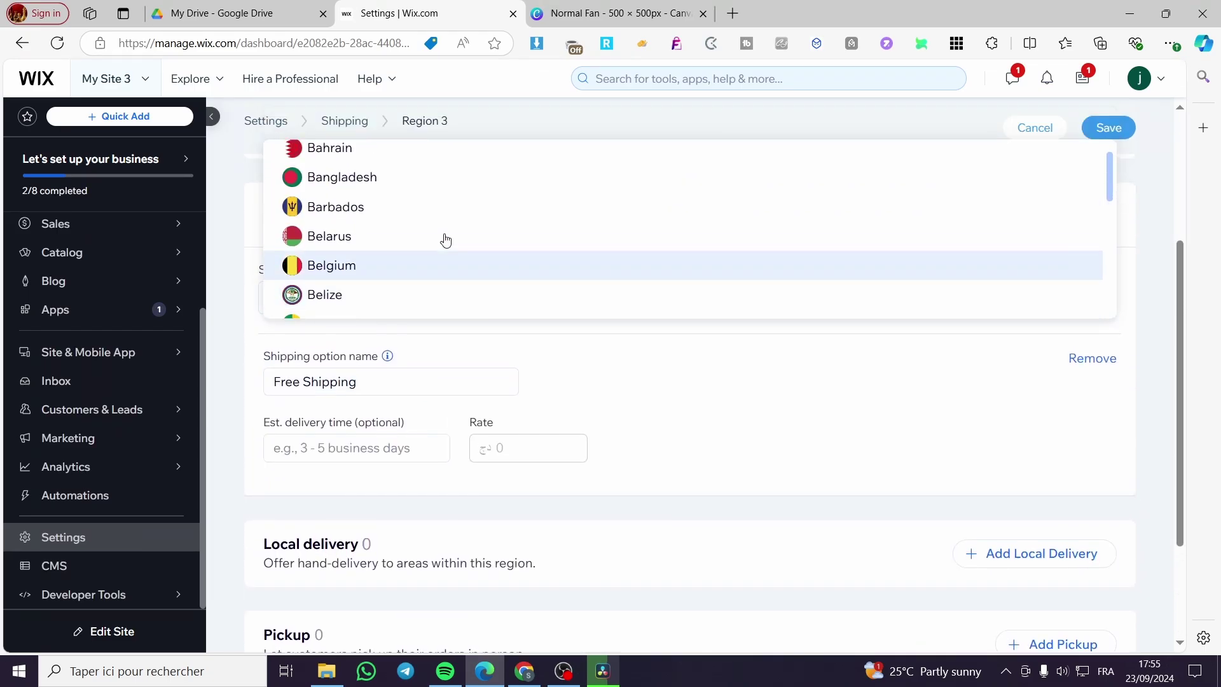
{"action": "scroll", "coordinate": [1015, 339], "scroll_direction": "up", "scroll_amount": 5}
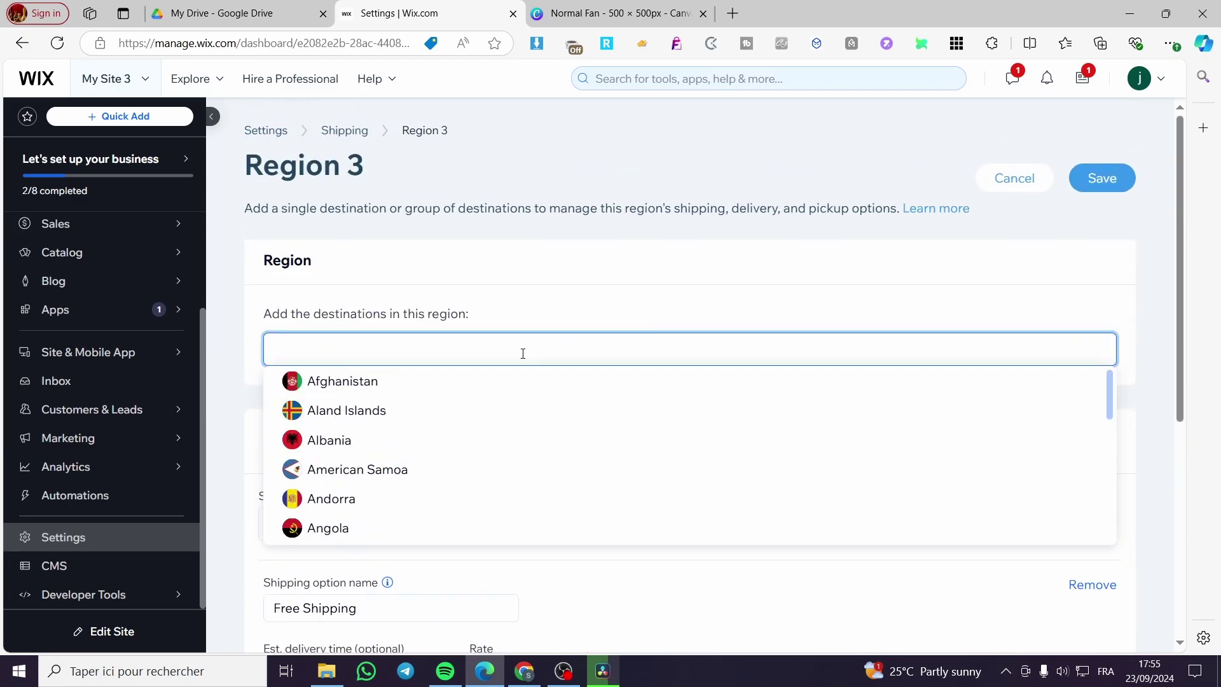
{"action": "type", "text": "Fra"}
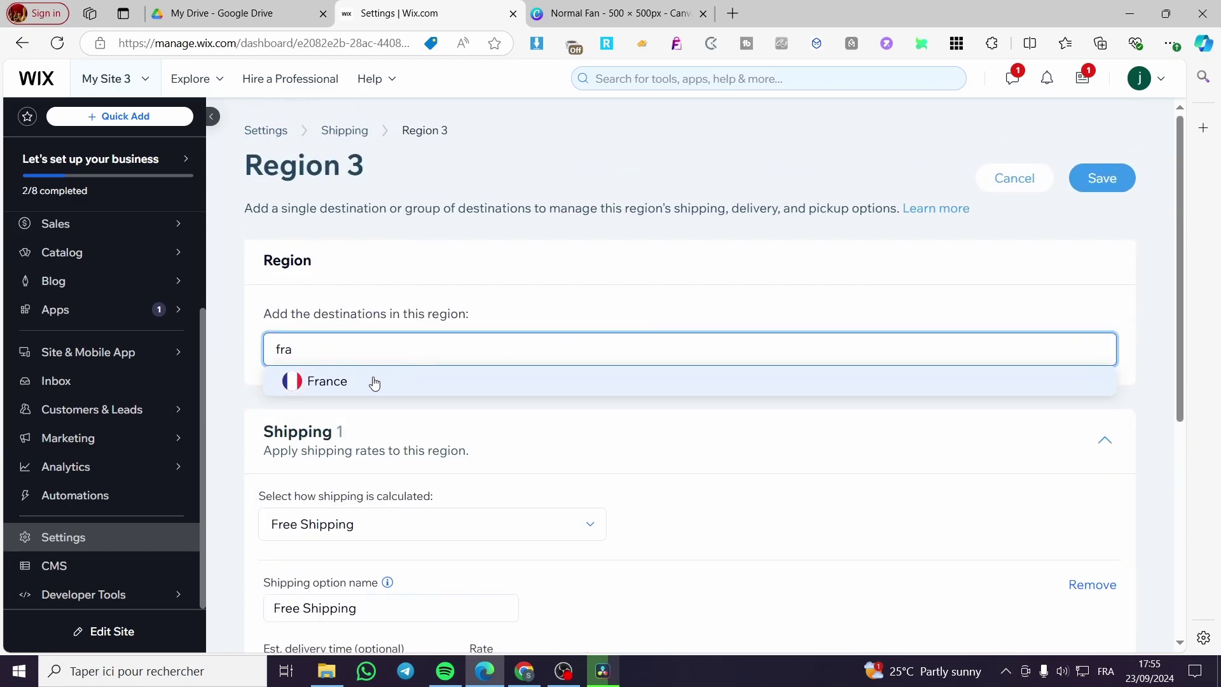
{"action": "left_click", "coordinate": [373, 381]}
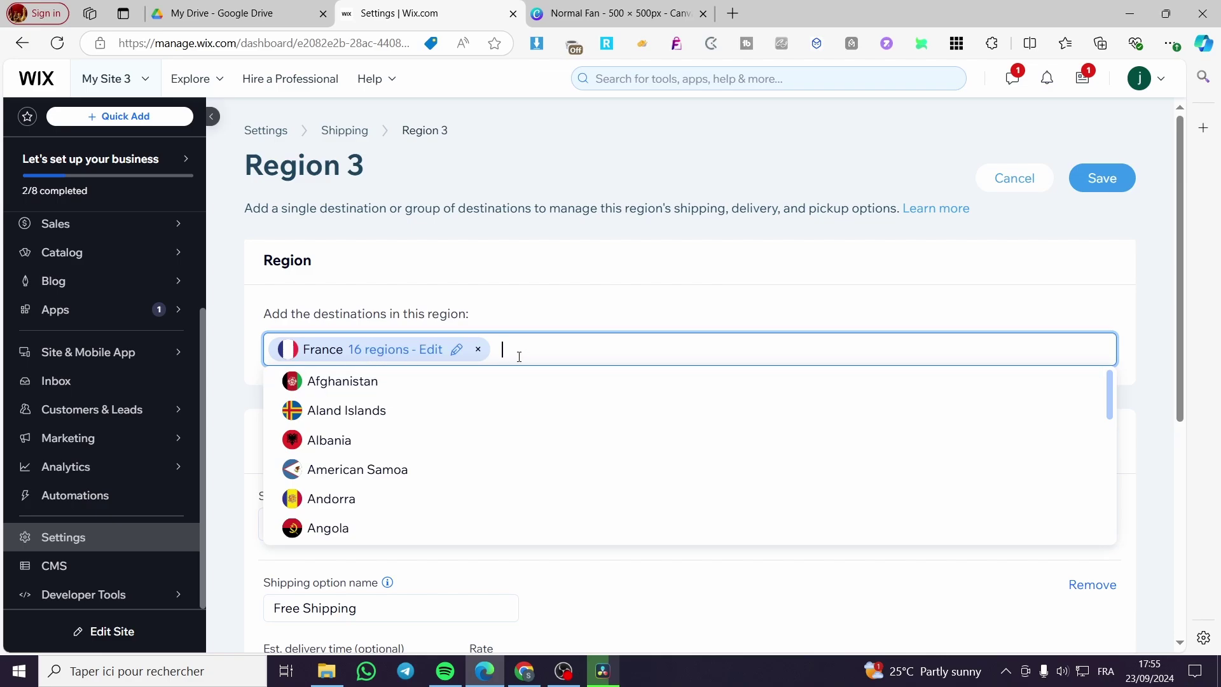
Try destination searches 'eur' and 'inde', then close the country list with only France
{"action": "type", "text": "eur"}
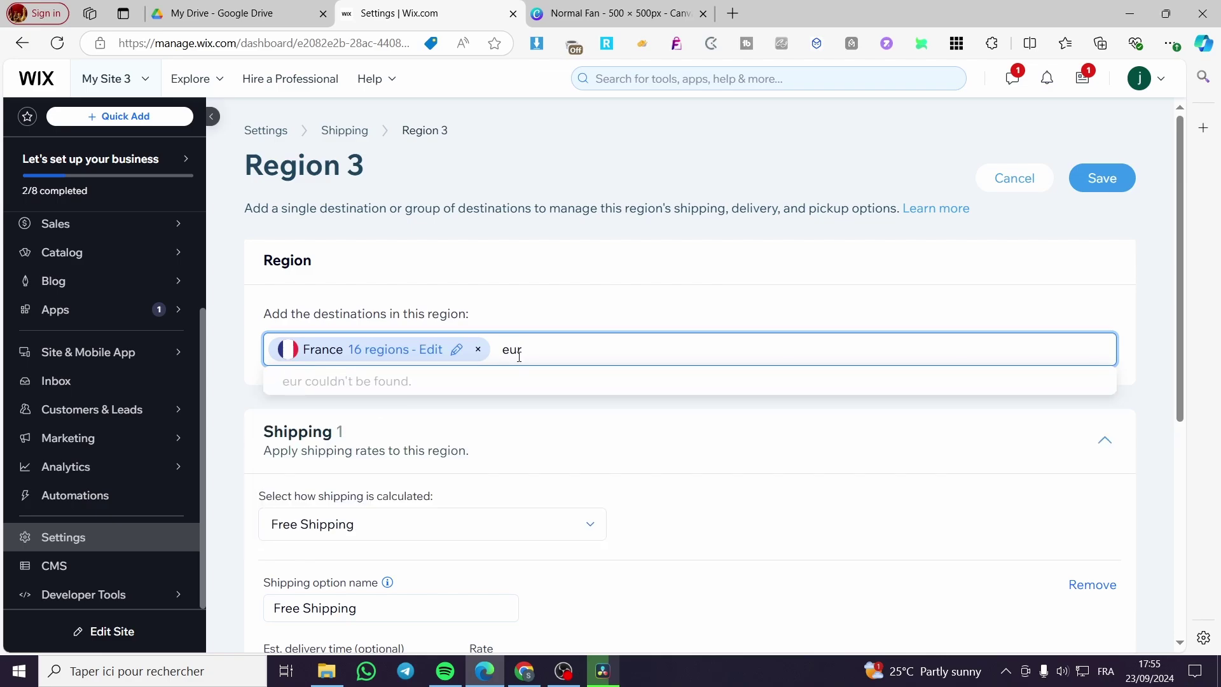
{"action": "key", "text": "BackSpace"}
{"action": "key", "text": "BackSpace"}
{"action": "key", "text": "BackSpace"}
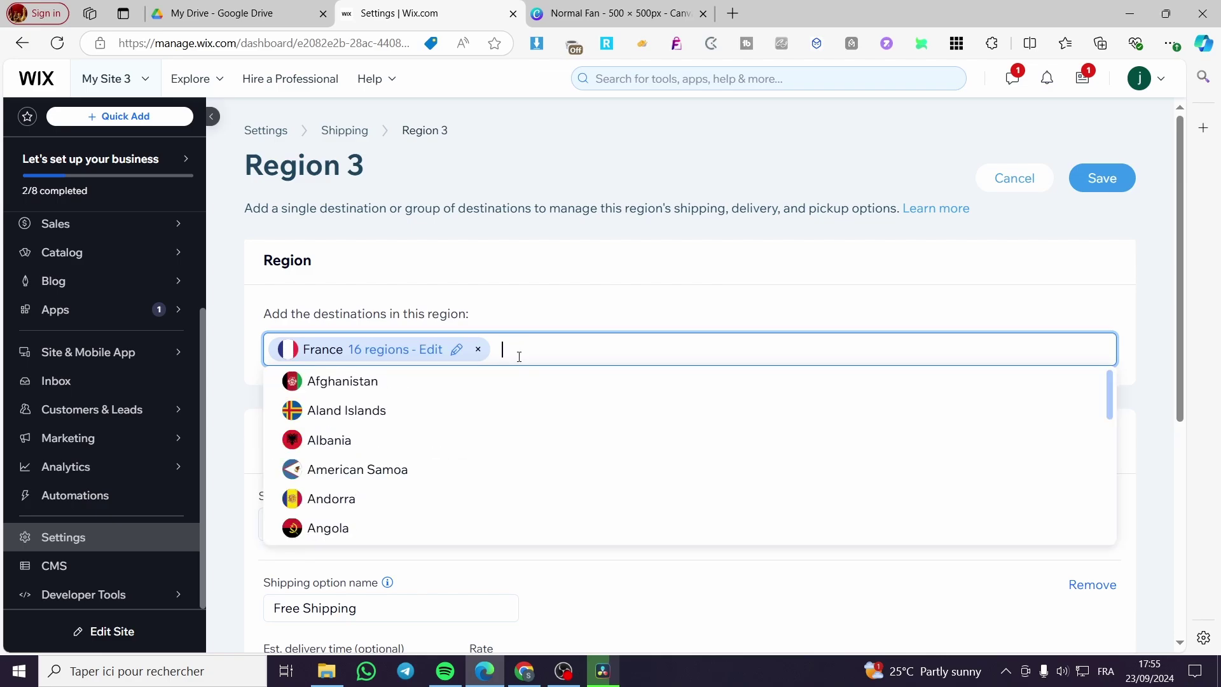
{"action": "type", "text": "inde"}
{"action": "key", "text": "BackSpace"}
{"action": "key", "text": "BackSpace"}
{"action": "key", "text": "BackSpace"}
{"action": "key", "text": "BackSpace"}
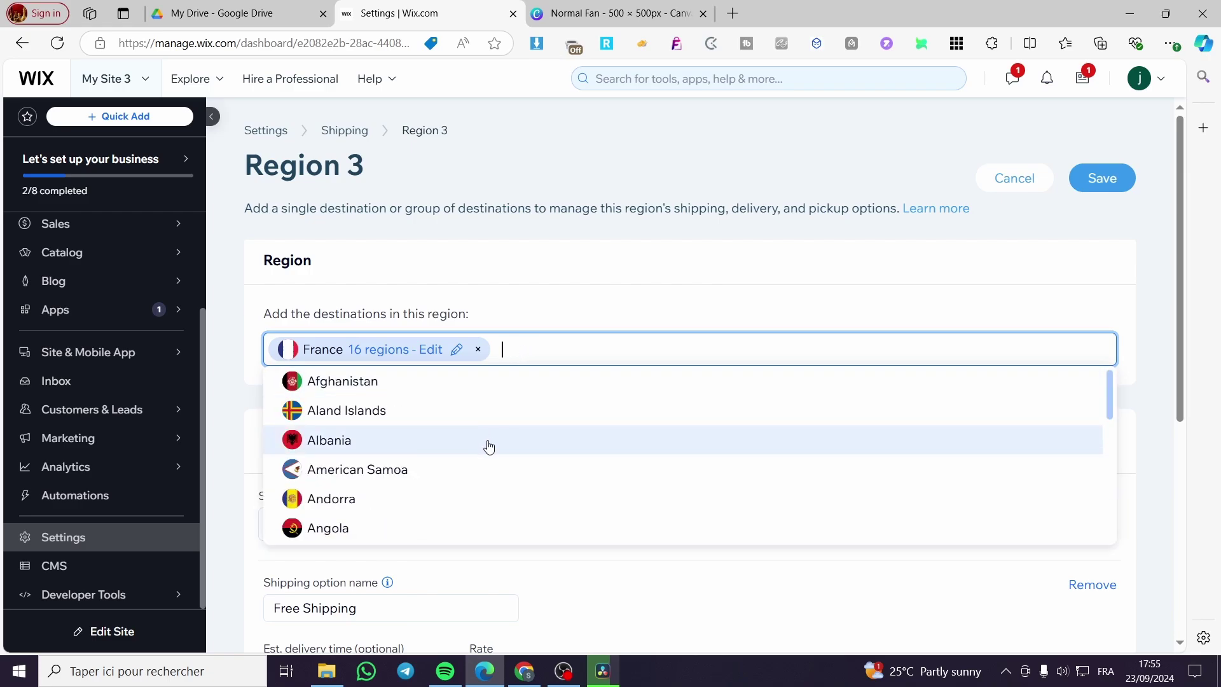
{"action": "scroll", "coordinate": [485, 456], "scroll_direction": "down", "scroll_amount": 3}
{"action": "scroll", "coordinate": [401, 483], "scroll_direction": "down", "scroll_amount": 3}
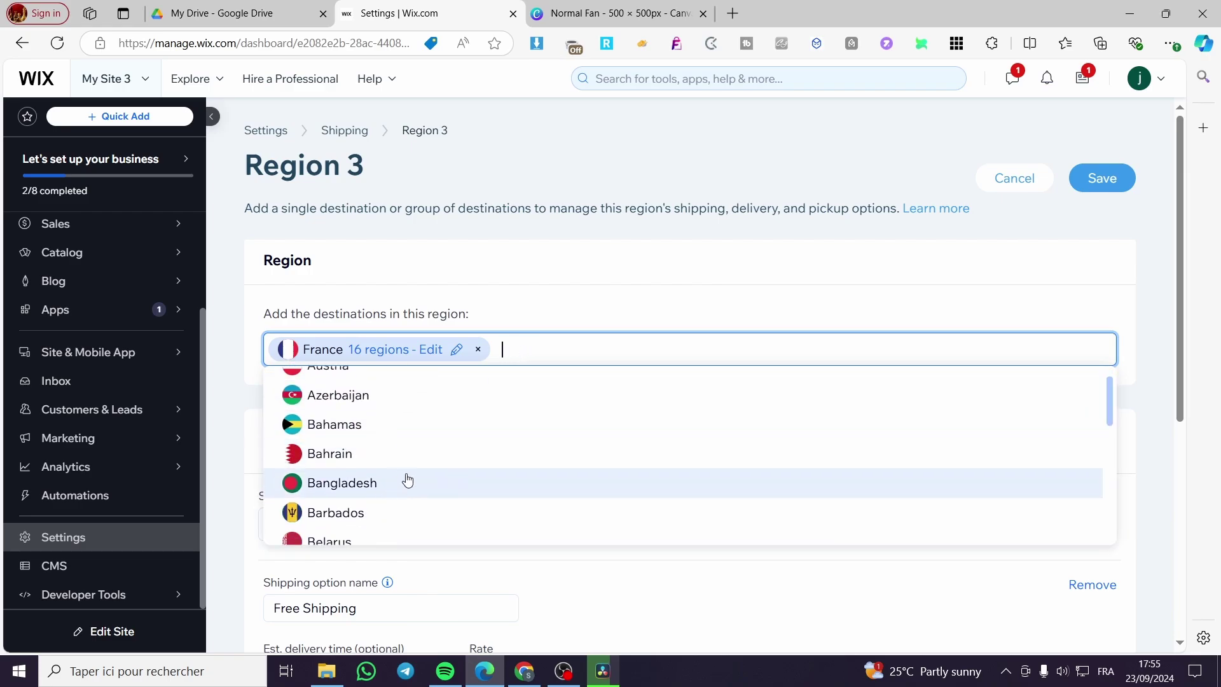
{"action": "scroll", "coordinate": [406, 482], "scroll_direction": "down", "scroll_amount": 2}
{"action": "left_click", "coordinate": [531, 294]}
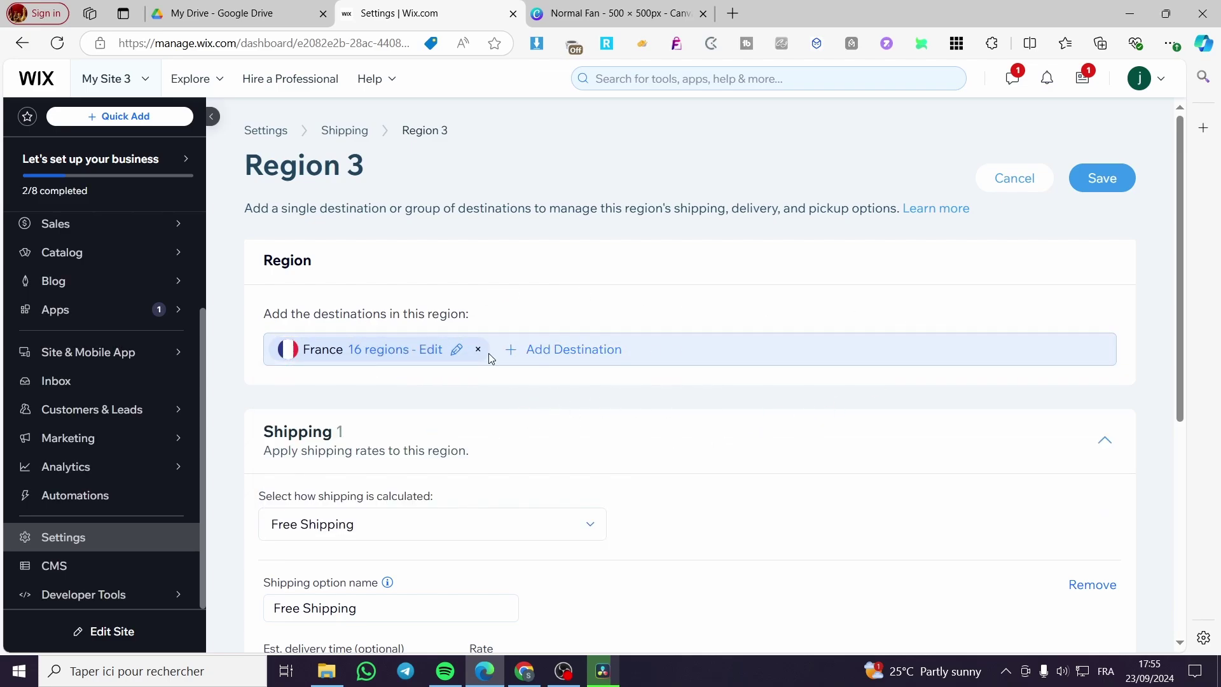
{"action": "scroll", "coordinate": [336, 318], "scroll_direction": "down", "scroll_amount": 2}
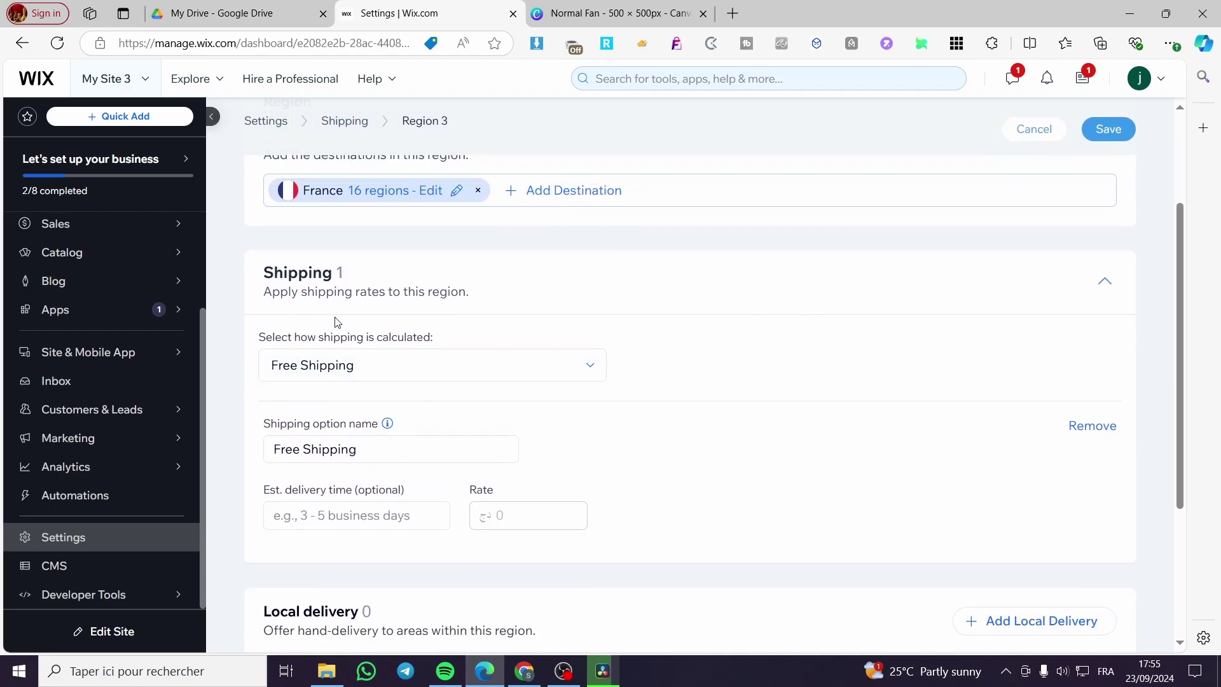
Switch Region 3's shipping calculation from Free Shipping to Flat Rate
{"action": "left_click", "coordinate": [313, 281]}
{"action": "double_click", "coordinate": [315, 297]}
{"action": "left_click", "coordinate": [442, 288]}
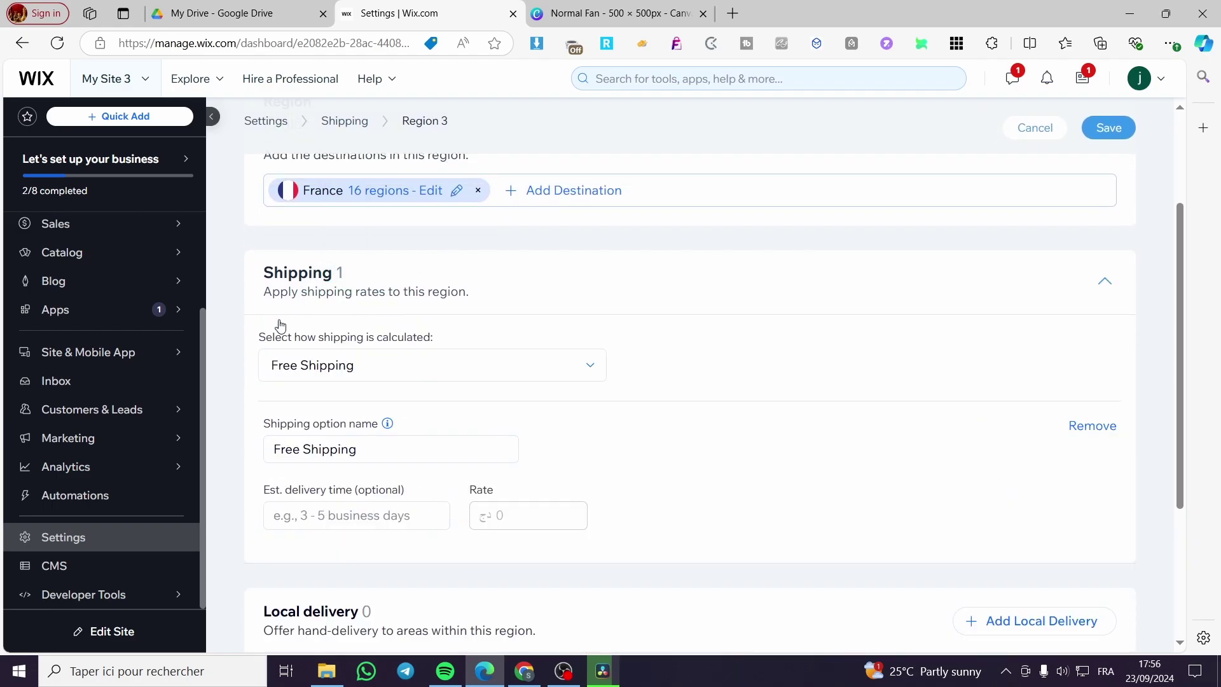
{"action": "left_click", "coordinate": [528, 373]}
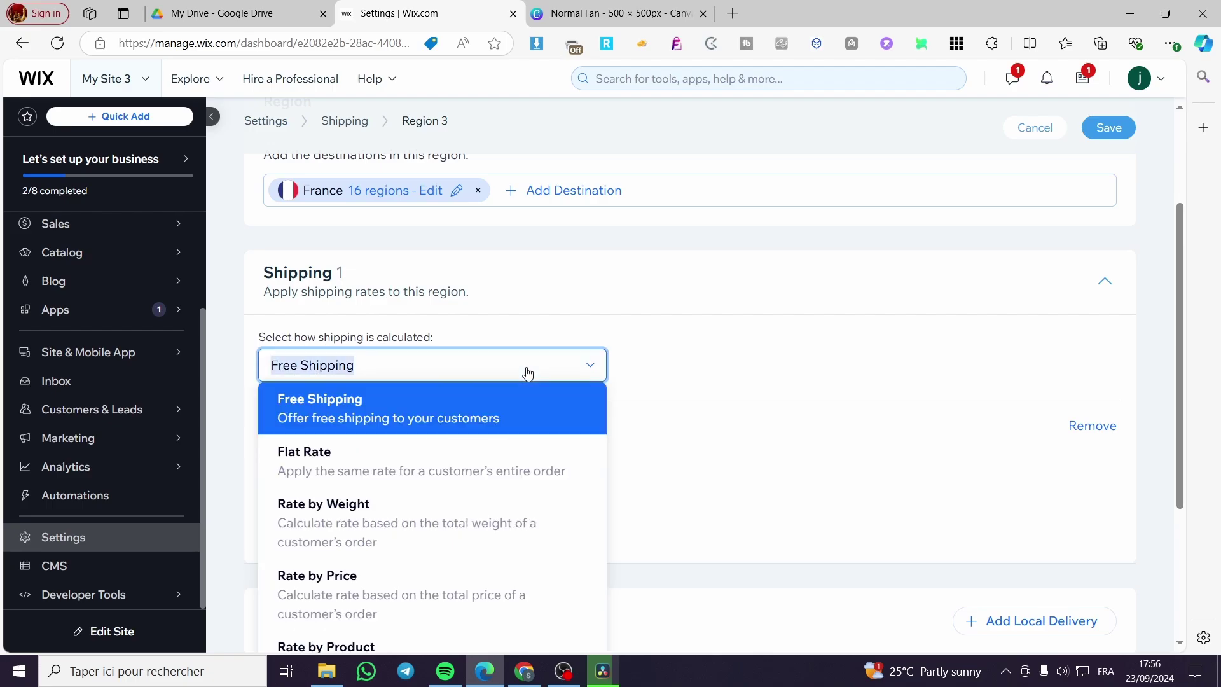
{"action": "scroll", "coordinate": [537, 376], "scroll_direction": "down", "scroll_amount": 2}
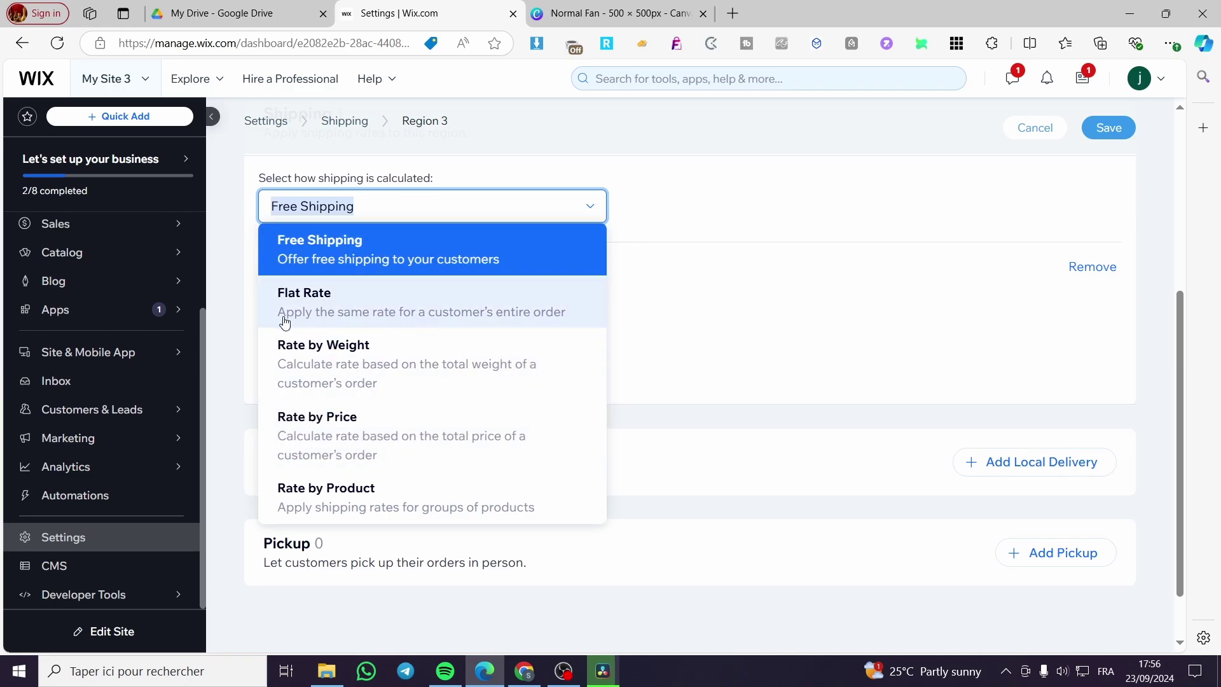
{"action": "left_click", "coordinate": [304, 311]}
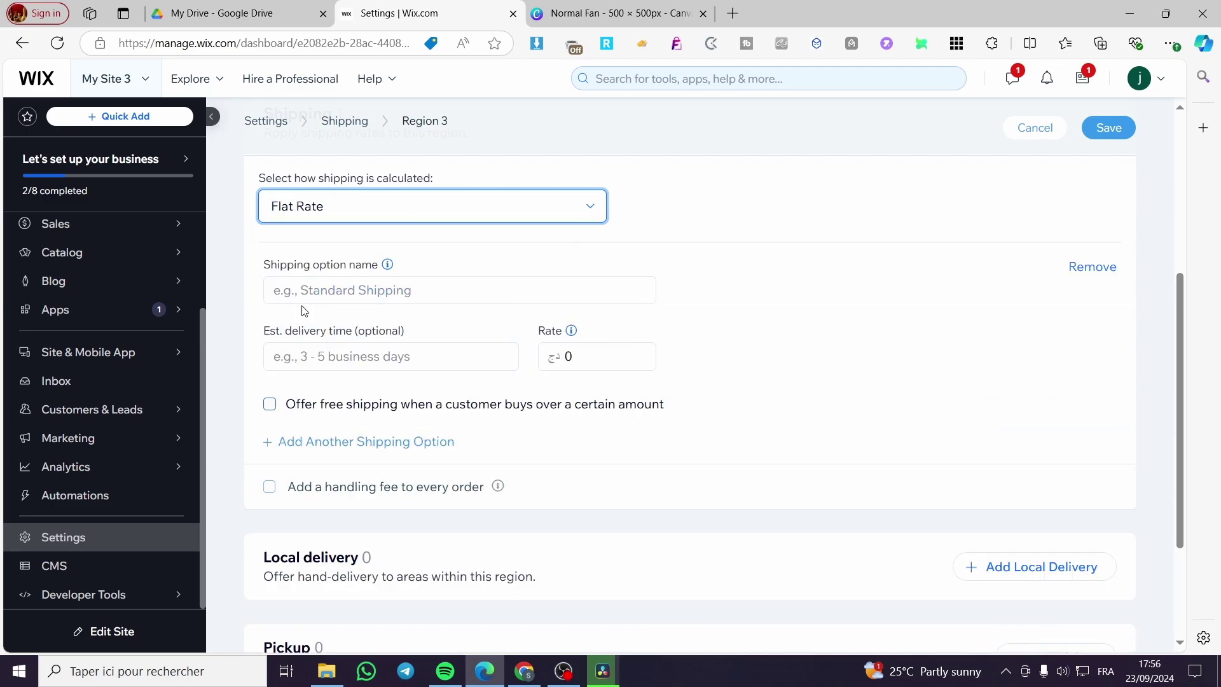
{"action": "left_click", "coordinate": [413, 207]}
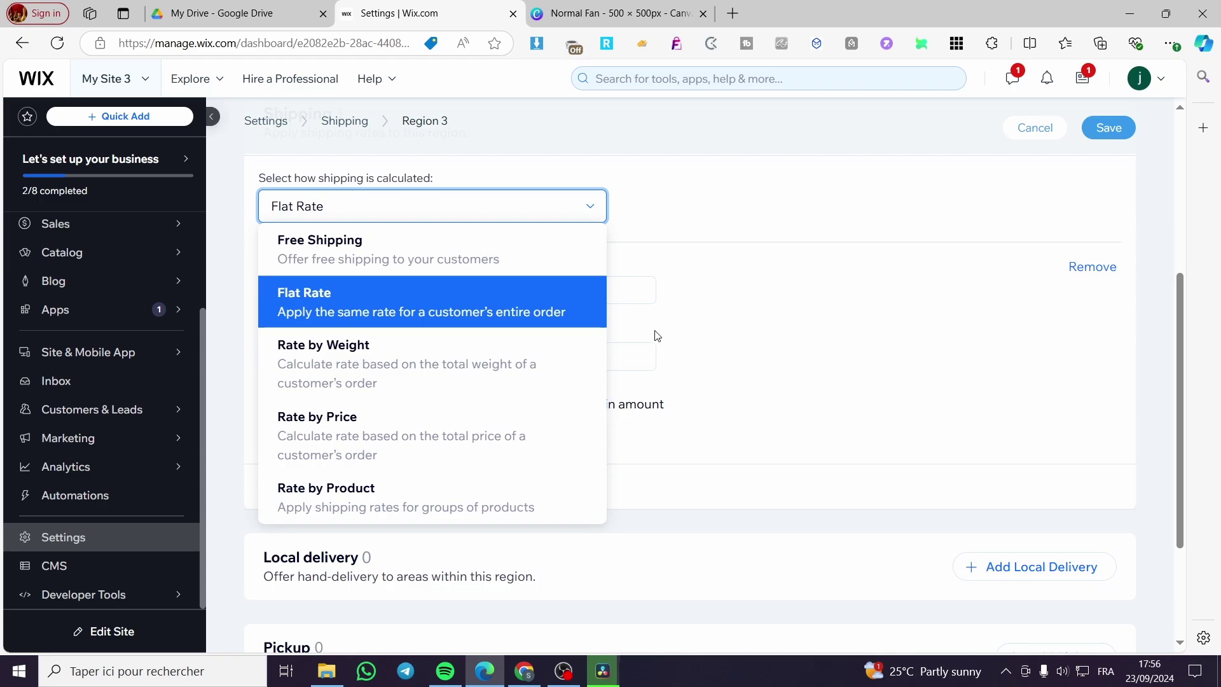
{"action": "left_click", "coordinate": [479, 320]}
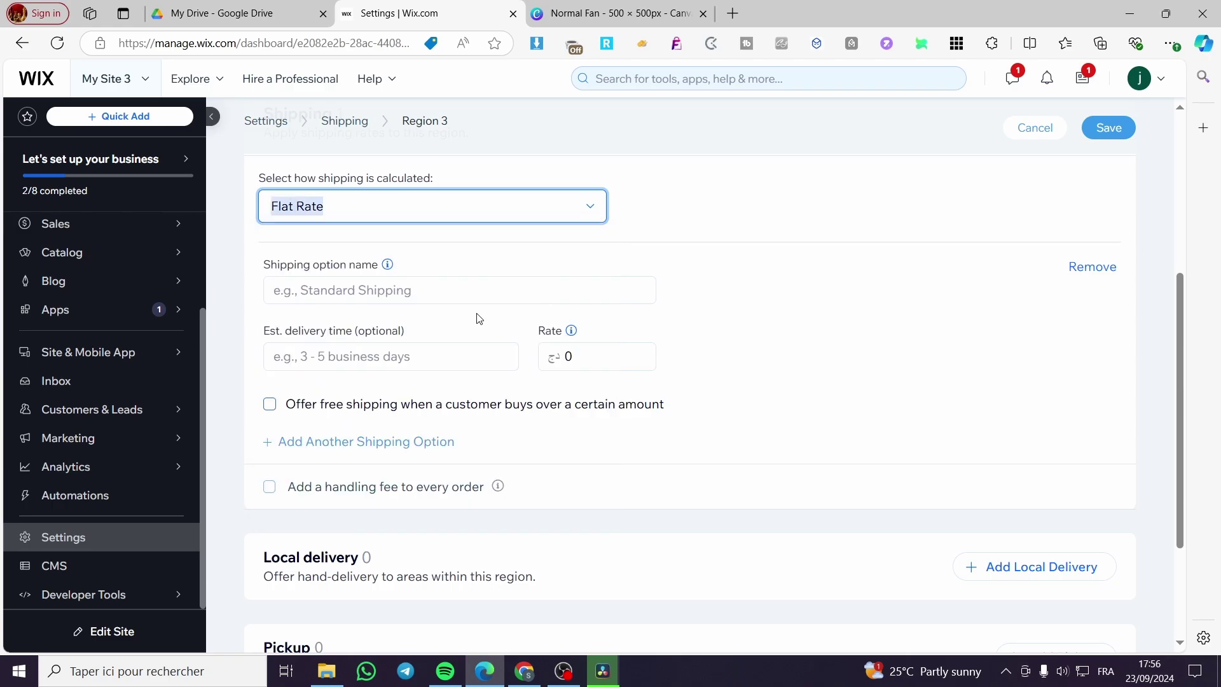
{"action": "left_click", "coordinate": [551, 255]}
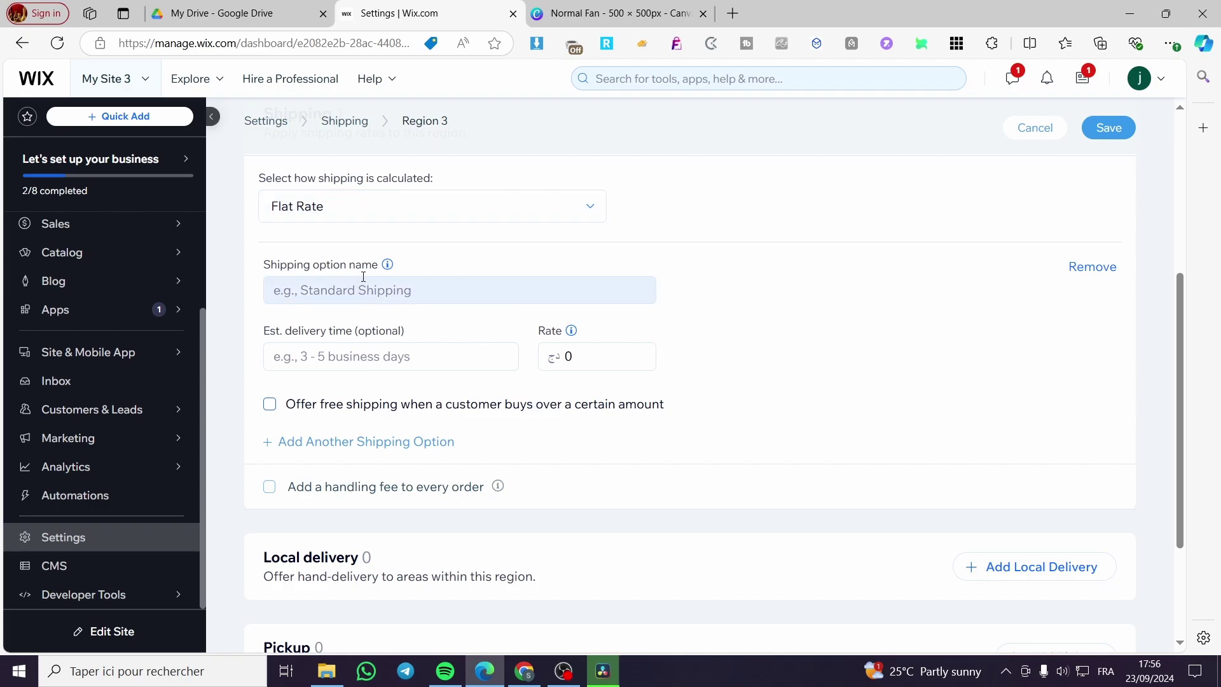
Name the option Standard Shipping with an estimated delivery of 5-7 Business Days
{"action": "left_click", "coordinate": [408, 294]}
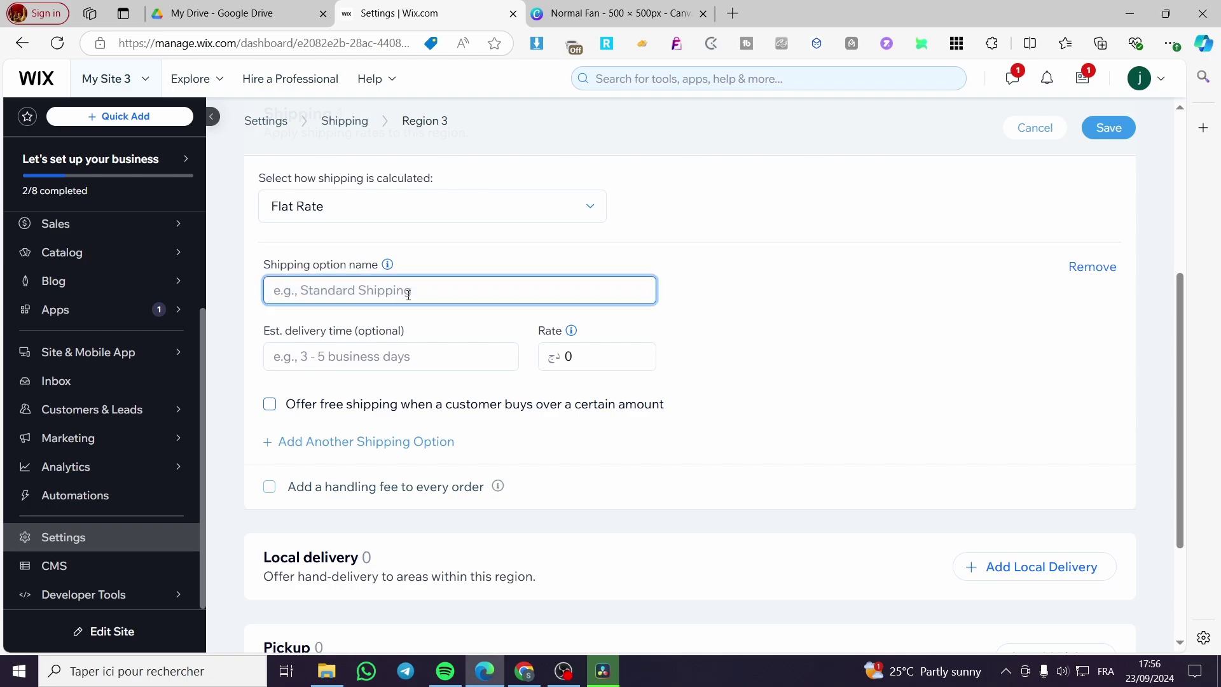
{"action": "type", "text": "Standard Shipping"}
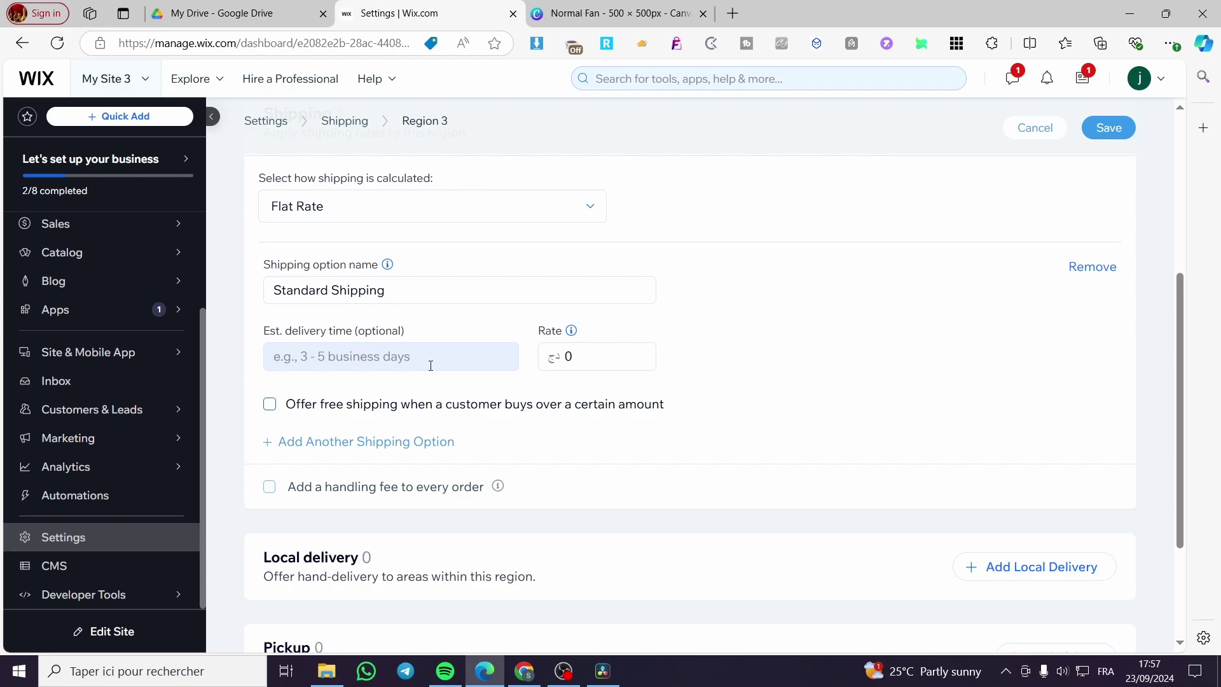
{"action": "left_click", "coordinate": [403, 344]}
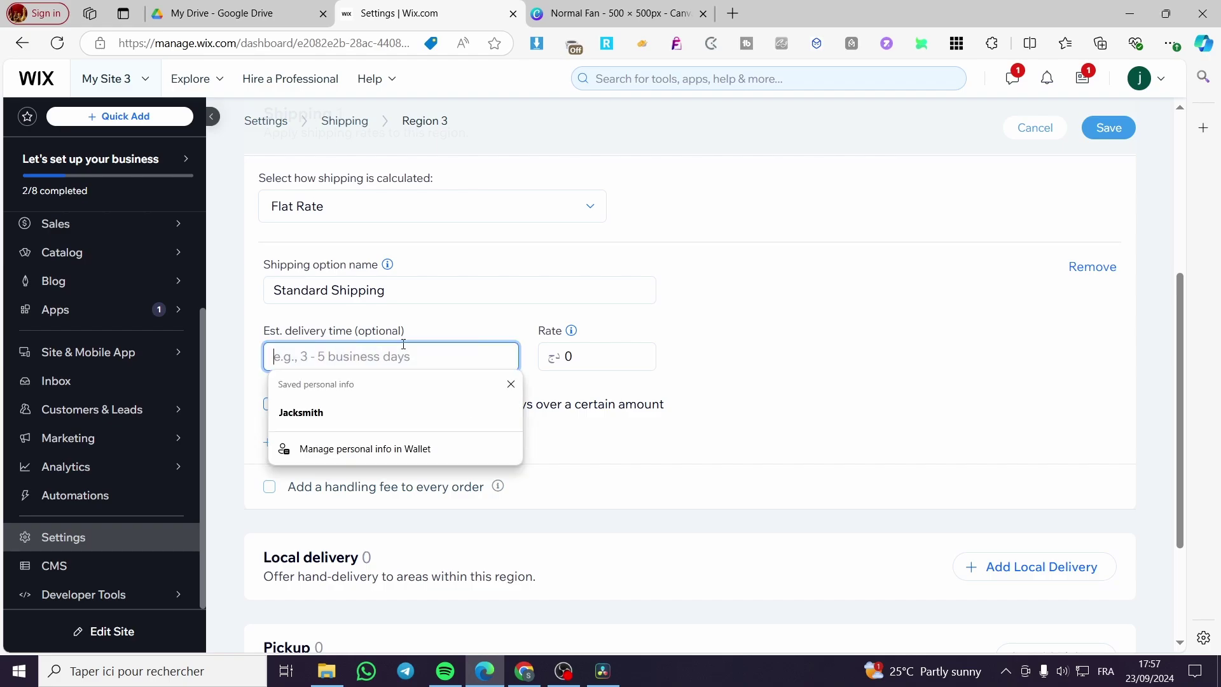
{"action": "type", "text": "3"}
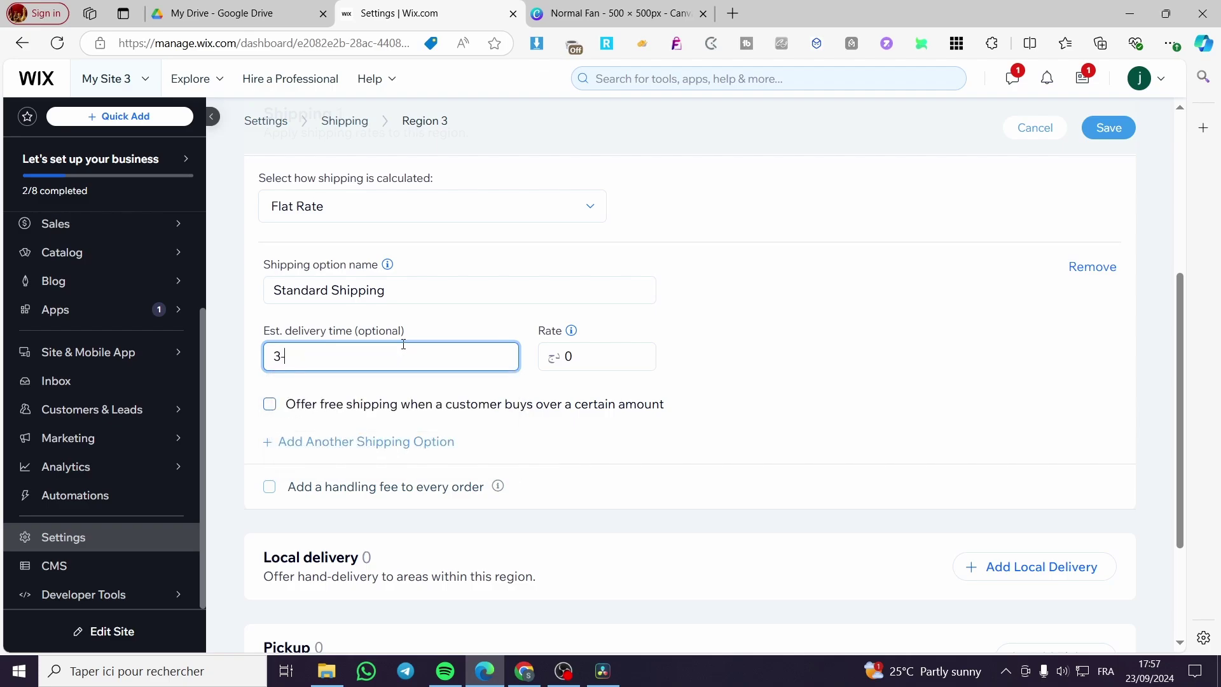
{"action": "key", "text": "BackSpace"}
{"action": "type", "text": "5-7 Busineess Days"}
Set the flat shipping rate to 20, correcting an initial 25
{"action": "left_click", "coordinate": [604, 360]}
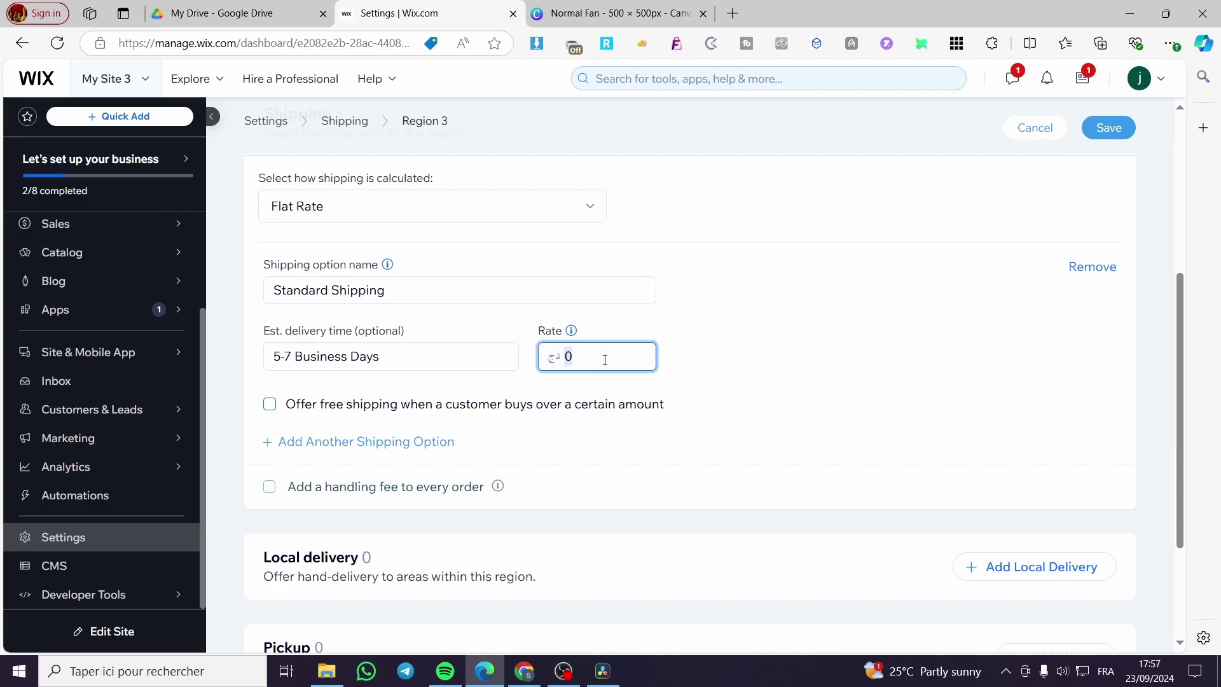
{"action": "type", "text": "25"}
{"action": "left_click", "coordinate": [714, 369]}
{"action": "left_click", "coordinate": [579, 360]}
{"action": "type", "text": "20"}
{"action": "left_click", "coordinate": [684, 350]}
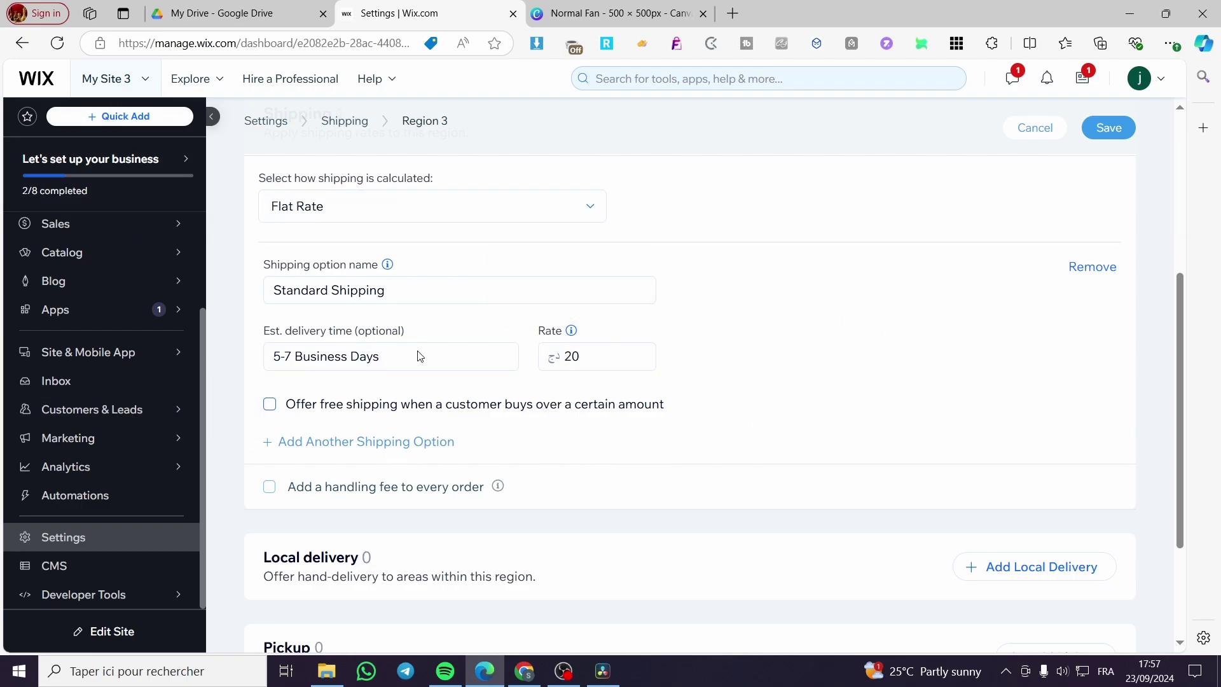
Try a free-shipping threshold and a second option, then remove both
{"action": "scroll", "coordinate": [356, 452], "scroll_direction": "down", "scroll_amount": 1}
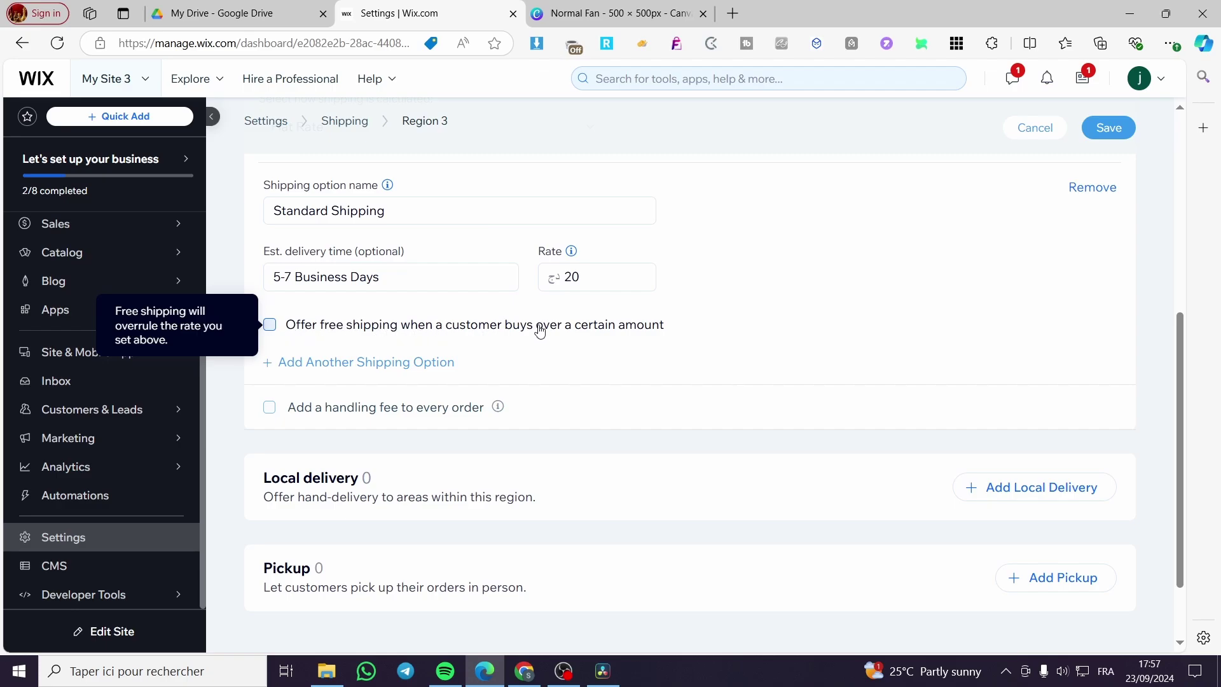
{"action": "left_click", "coordinate": [566, 325]}
{"action": "left_click", "coordinate": [269, 316]}
{"action": "left_click", "coordinate": [352, 363]}
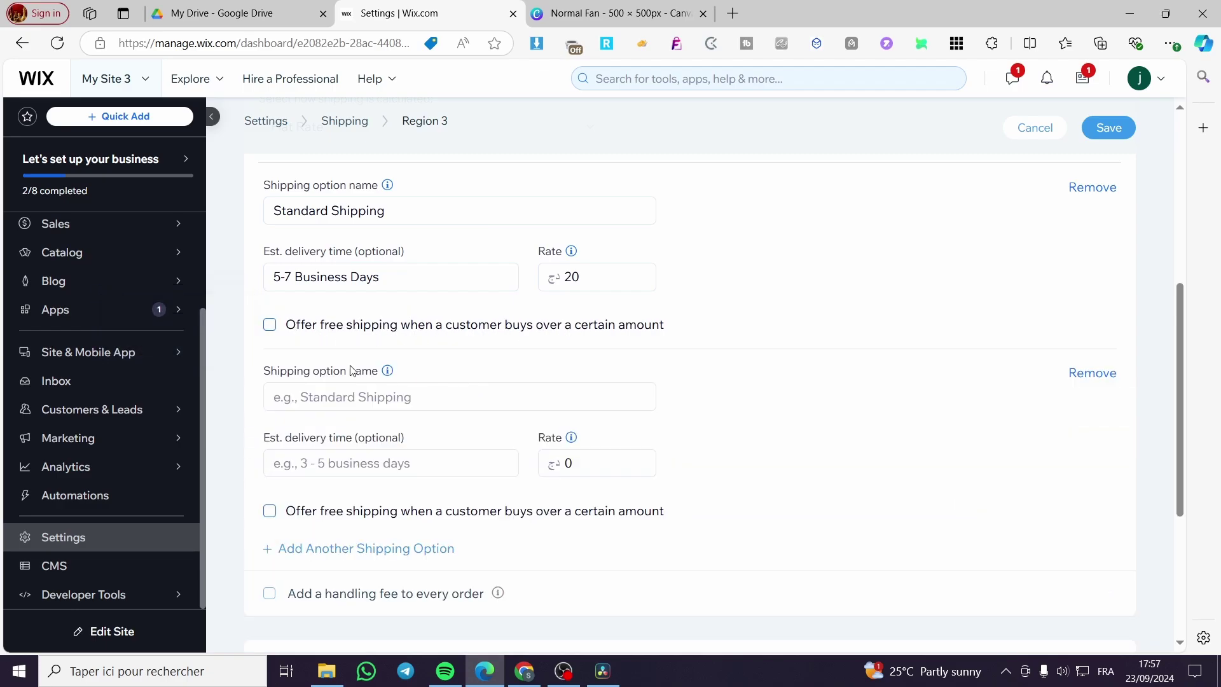
{"action": "scroll", "coordinate": [407, 382], "scroll_direction": "down", "scroll_amount": 1}
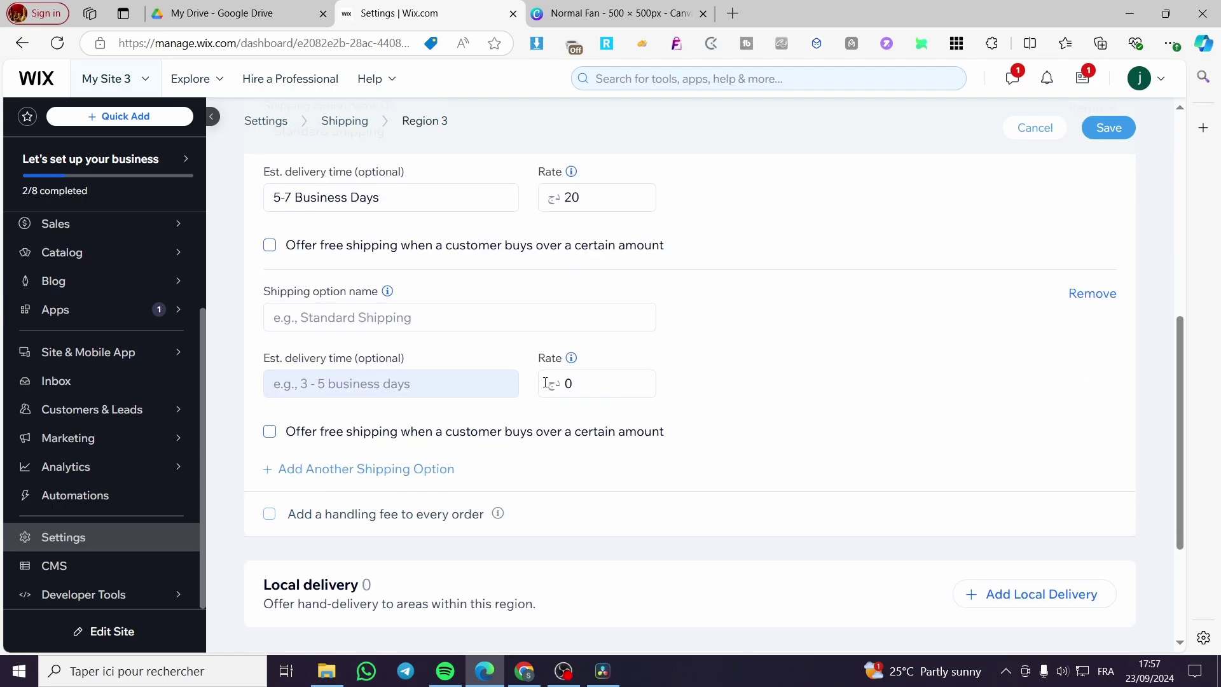
{"action": "left_click", "coordinate": [1084, 293]}
{"action": "scroll", "coordinate": [566, 349], "scroll_direction": "up", "scroll_amount": 4}
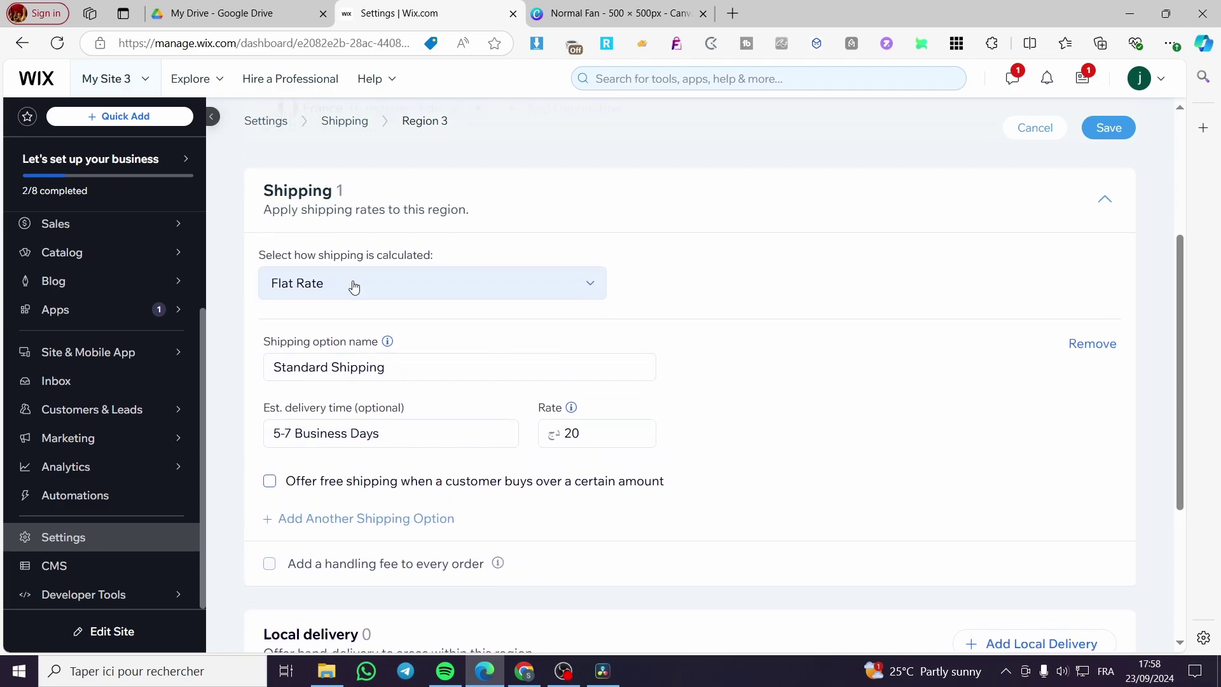
{"action": "scroll", "coordinate": [352, 286], "scroll_direction": "down", "scroll_amount": 2}
Enable a handling fee of 5 on every order
{"action": "left_click", "coordinate": [269, 407]}
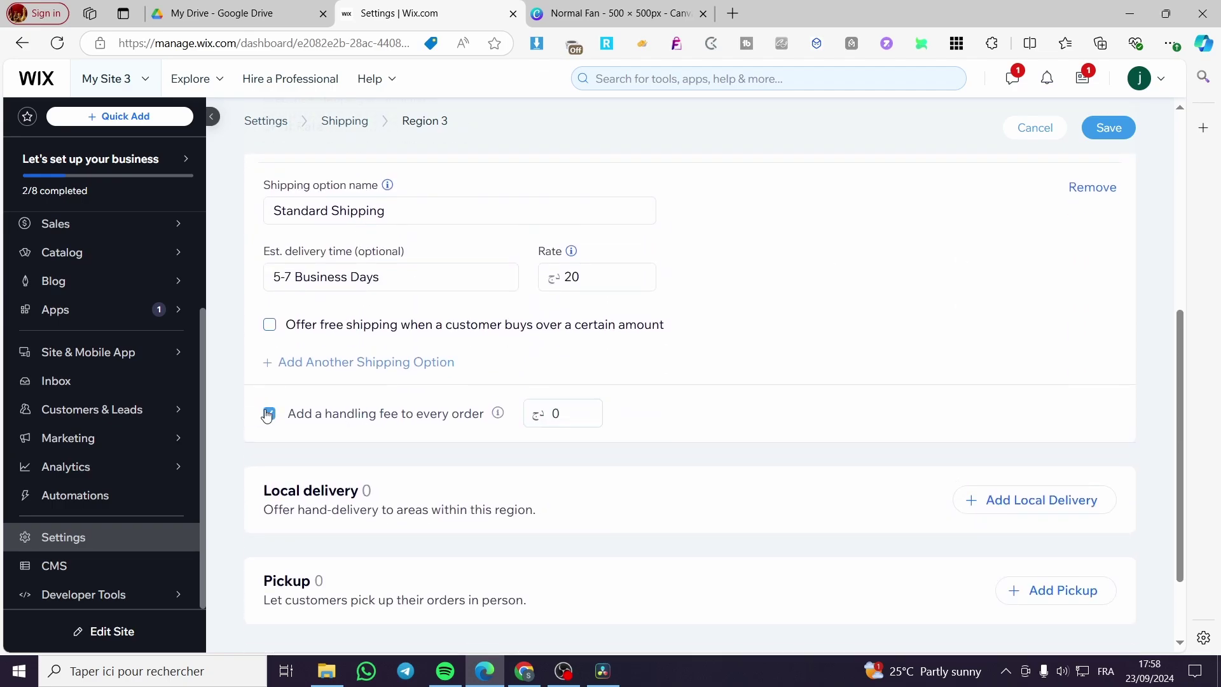
{"action": "left_click", "coordinate": [562, 413]}
{"action": "left_click_drag", "start_coordinate": [566, 411], "coordinate": [527, 425]}
{"action": "type", "text": "5"}
{"action": "left_click", "coordinate": [683, 370]}
{"action": "scroll", "coordinate": [657, 356], "scroll_direction": "down", "scroll_amount": 2}
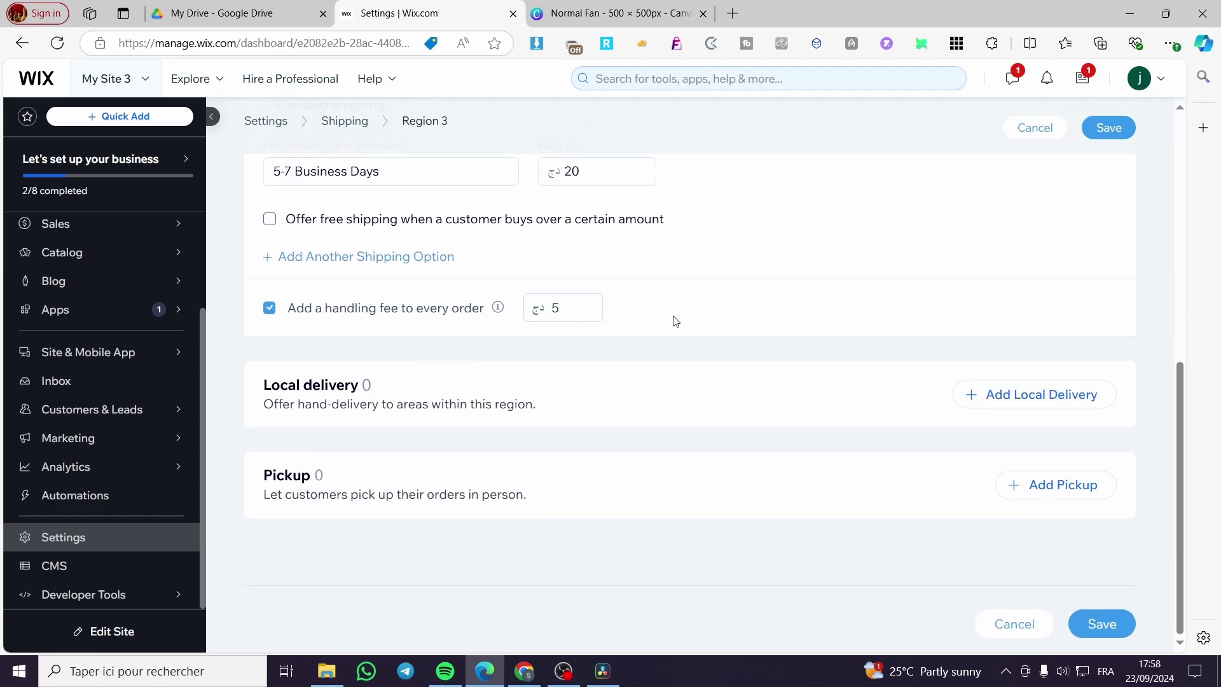
{"action": "scroll", "coordinate": [703, 321], "scroll_direction": "up", "scroll_amount": 6}
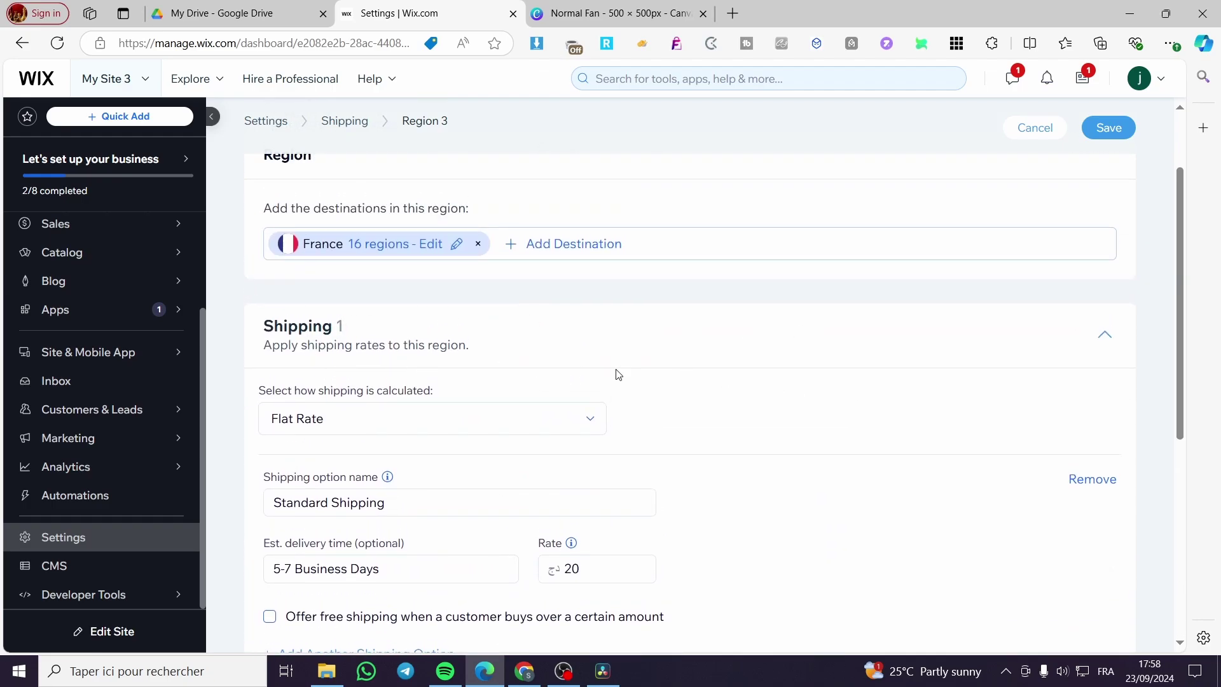
{"action": "scroll", "coordinate": [619, 374], "scroll_direction": "down", "scroll_amount": 4}
{"action": "scroll", "coordinate": [724, 349], "scroll_direction": "down", "scroll_amount": 3}
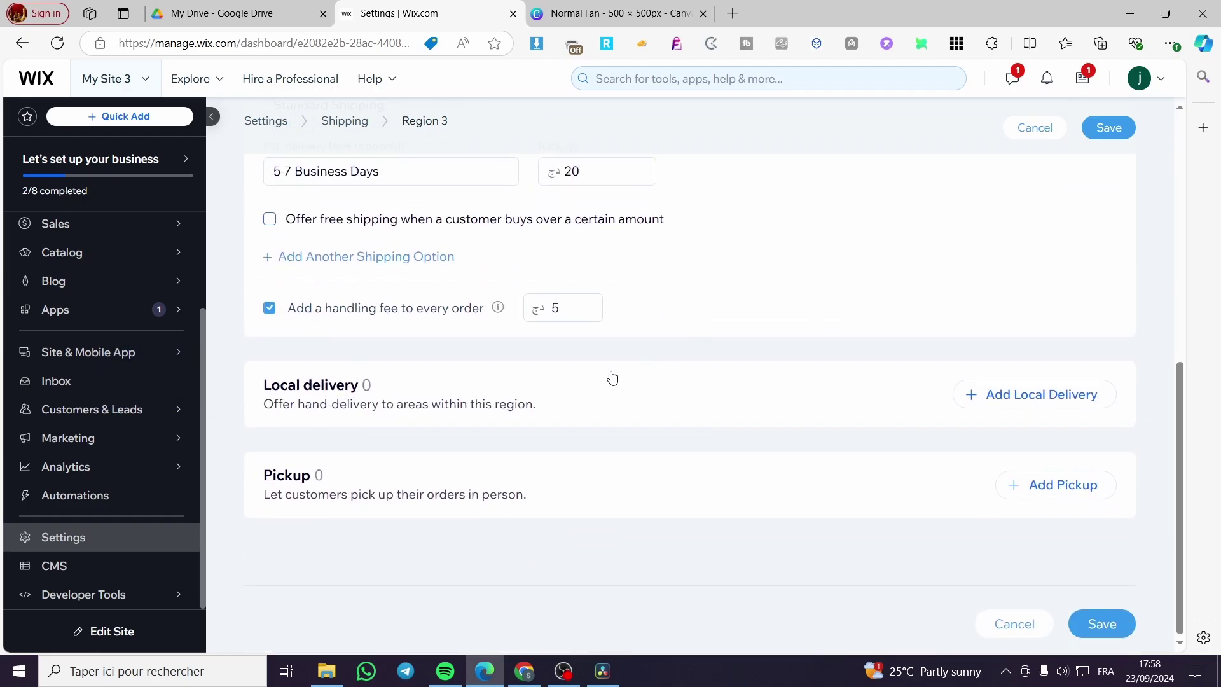
Save Region 3, then reopen it to review its settings
{"action": "left_click", "coordinate": [1106, 130]}
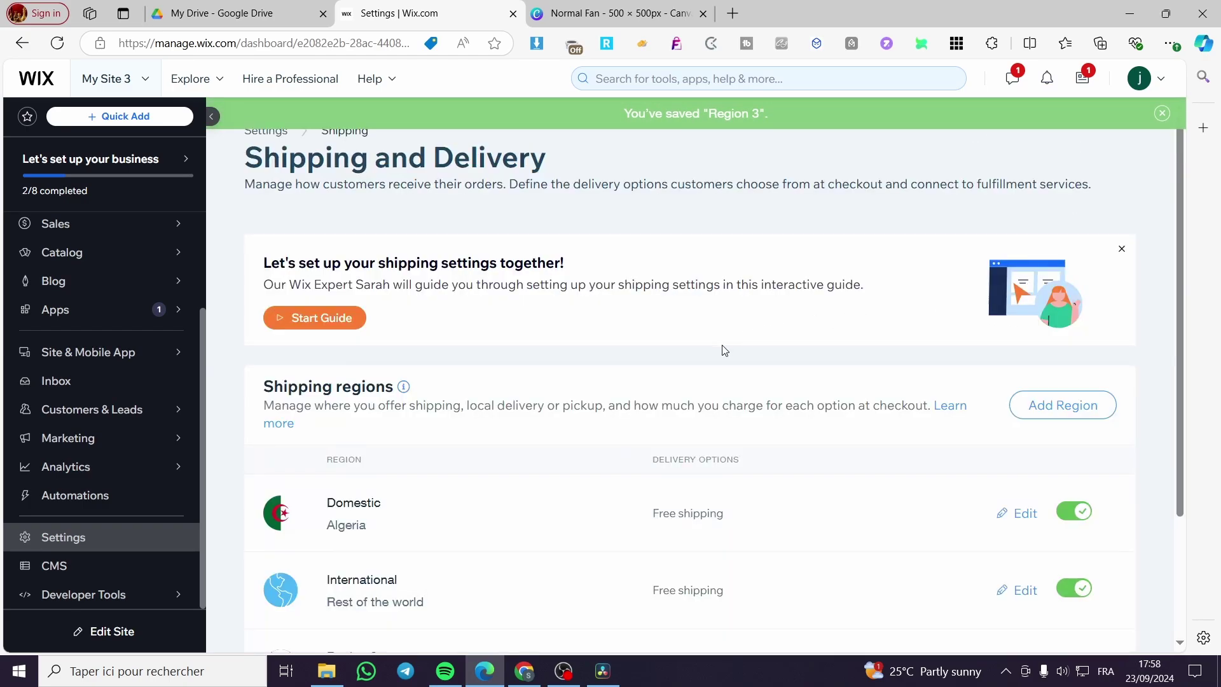
{"action": "scroll", "coordinate": [509, 519], "scroll_direction": "down", "scroll_amount": 3}
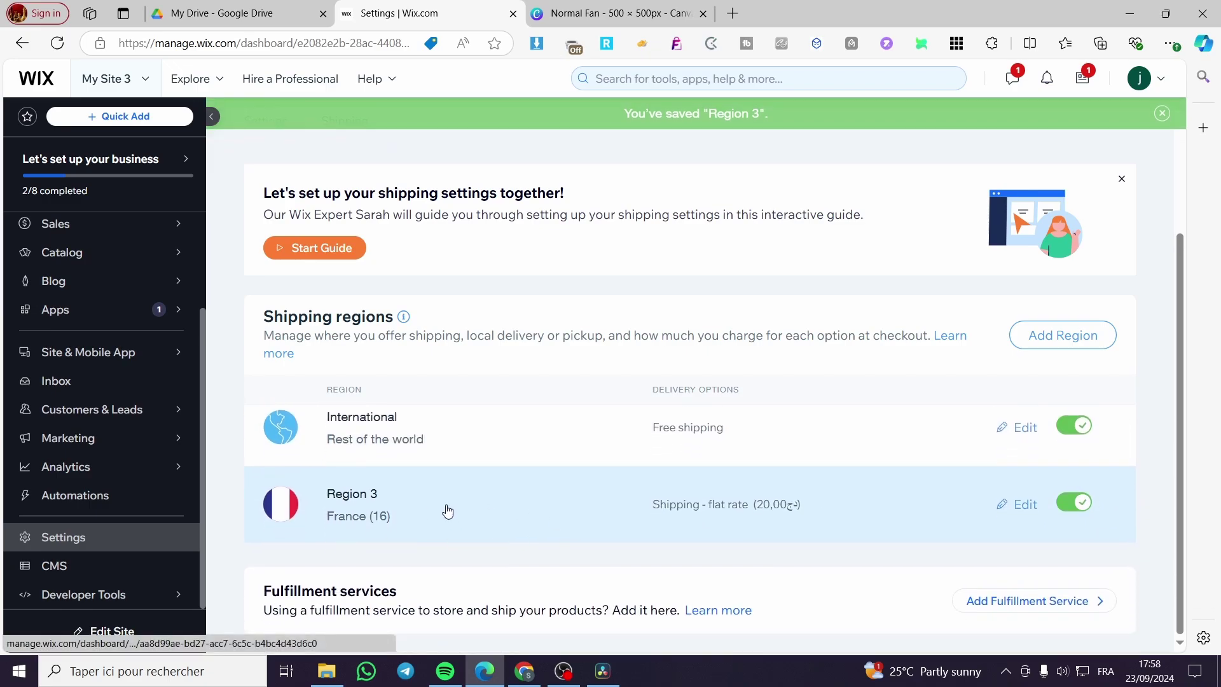
{"action": "left_click", "coordinate": [446, 509]}
{"action": "scroll", "coordinate": [722, 480], "scroll_direction": "down", "scroll_amount": 5}
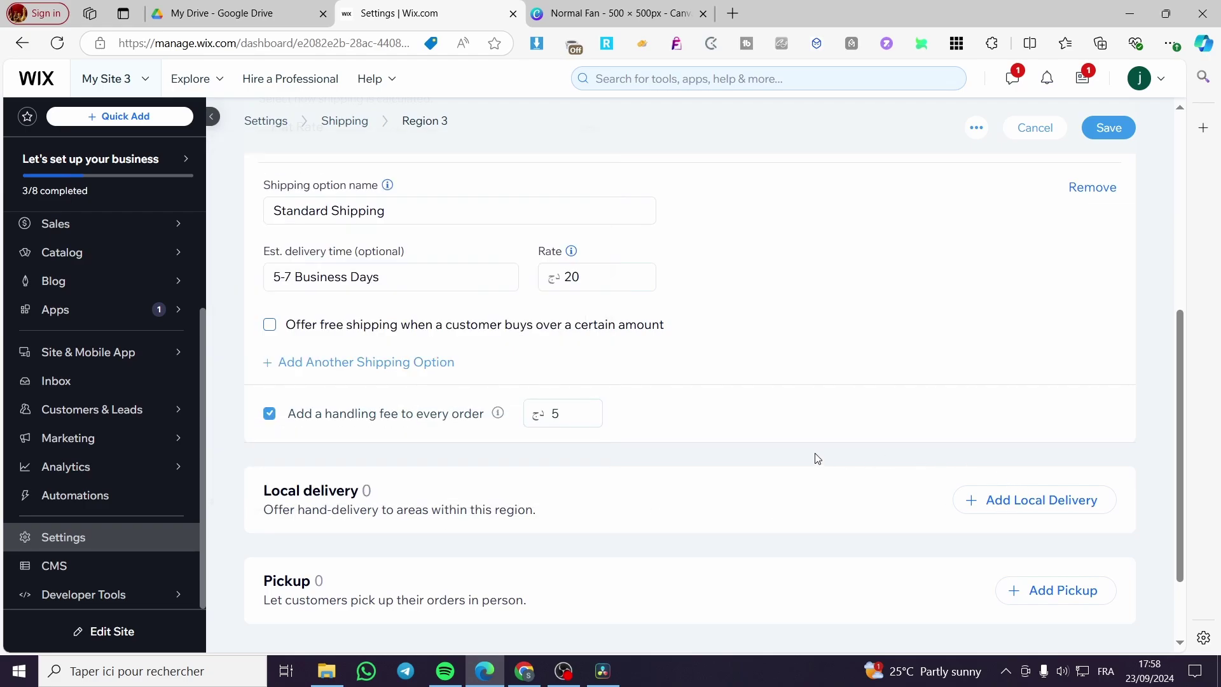
{"action": "scroll", "coordinate": [812, 455], "scroll_direction": "down", "scroll_amount": 1}
{"action": "scroll", "coordinate": [730, 447], "scroll_direction": "up", "scroll_amount": 6}
{"action": "scroll", "coordinate": [719, 458], "scroll_direction": "down", "scroll_amount": 3}
{"action": "scroll", "coordinate": [723, 459], "scroll_direction": "down", "scroll_amount": 5}
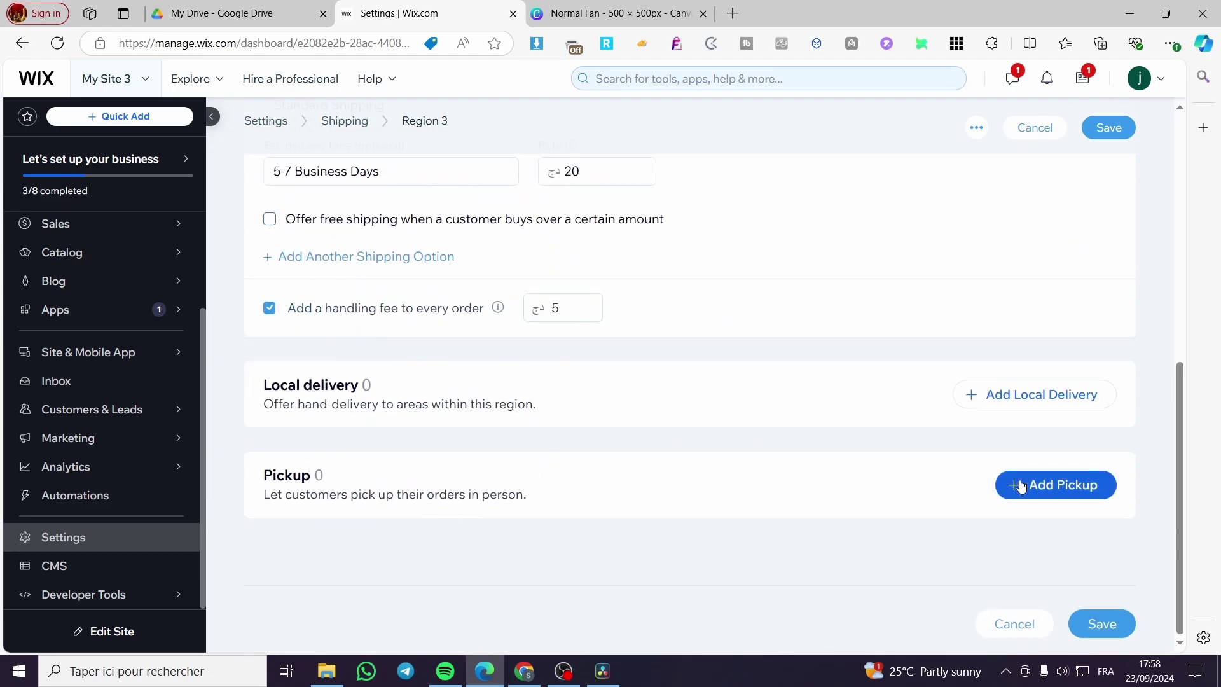
Open the Add Local Delivery form, close it unused, and save Region 3 again
{"action": "left_click", "coordinate": [1035, 407]}
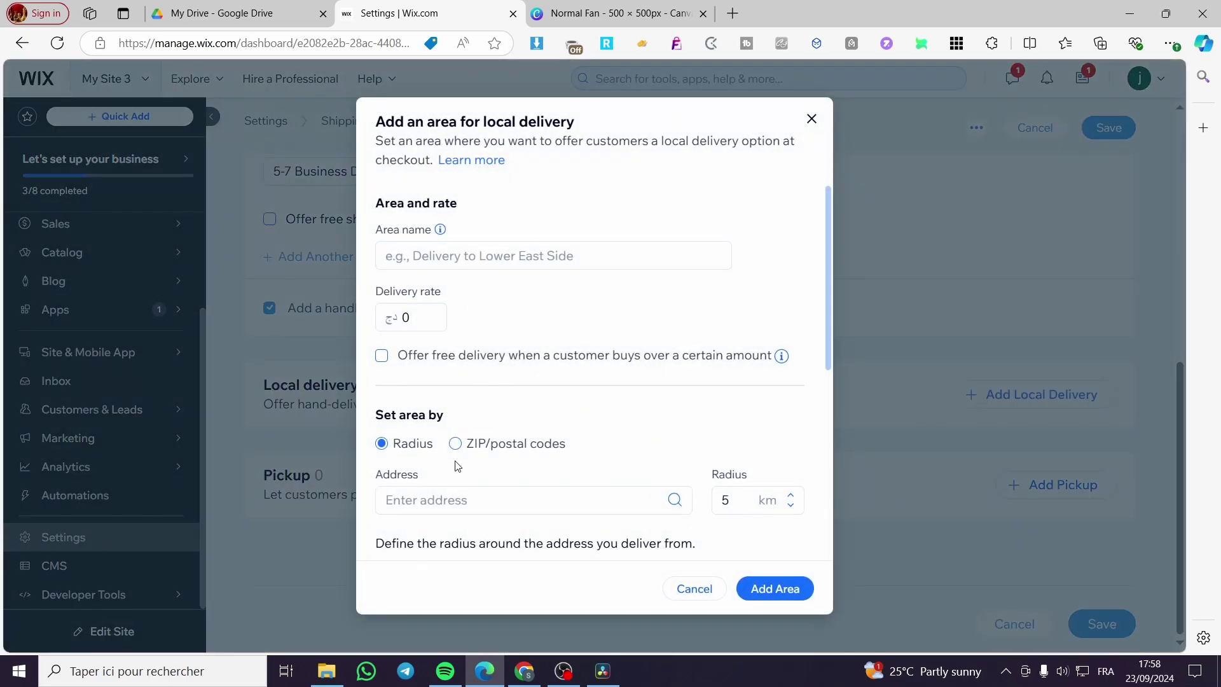
{"action": "left_click", "coordinate": [811, 119]}
{"action": "left_click", "coordinate": [1075, 616]}
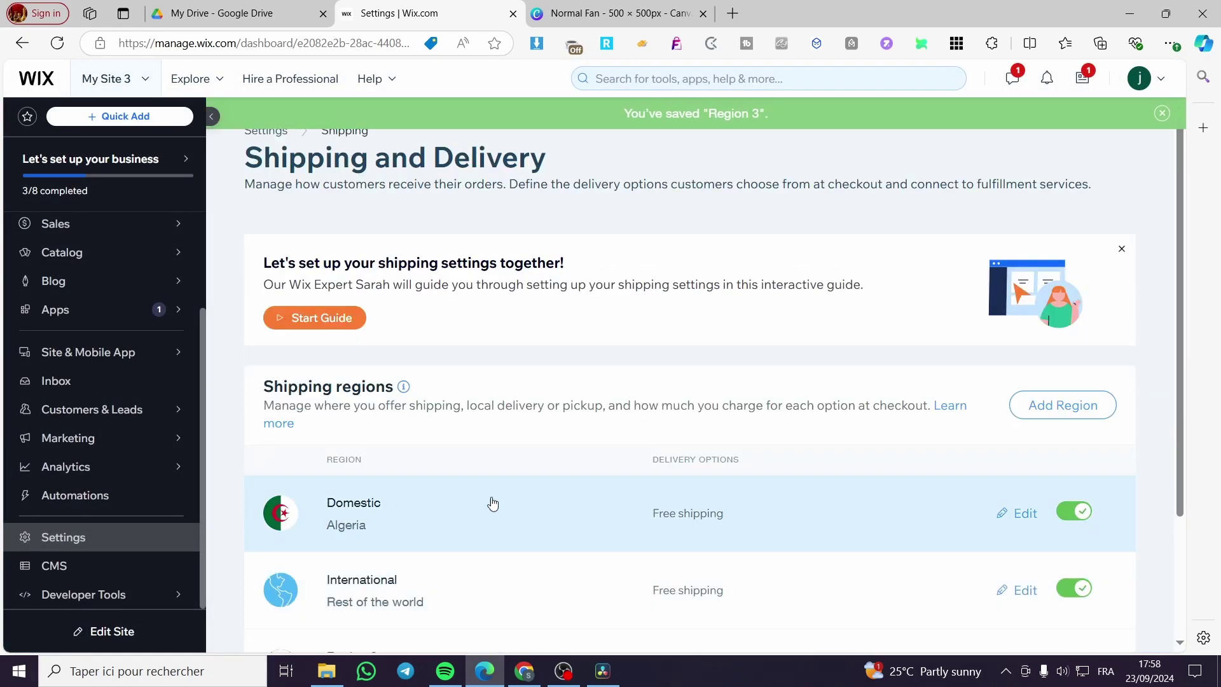
{"action": "scroll", "coordinate": [493, 501], "scroll_direction": "down", "scroll_amount": 3}
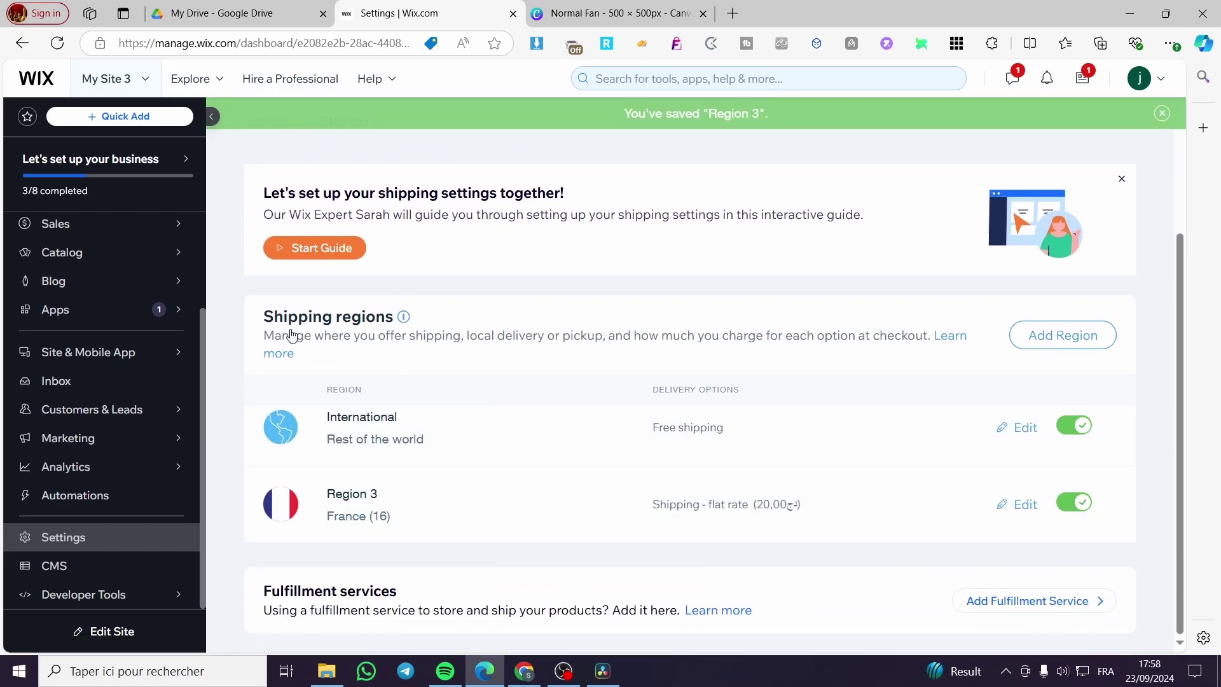
Open Add Fulfillment Service and browse the logistics apps like ShipBob and Bigblue
{"action": "left_click", "coordinate": [1048, 604]}
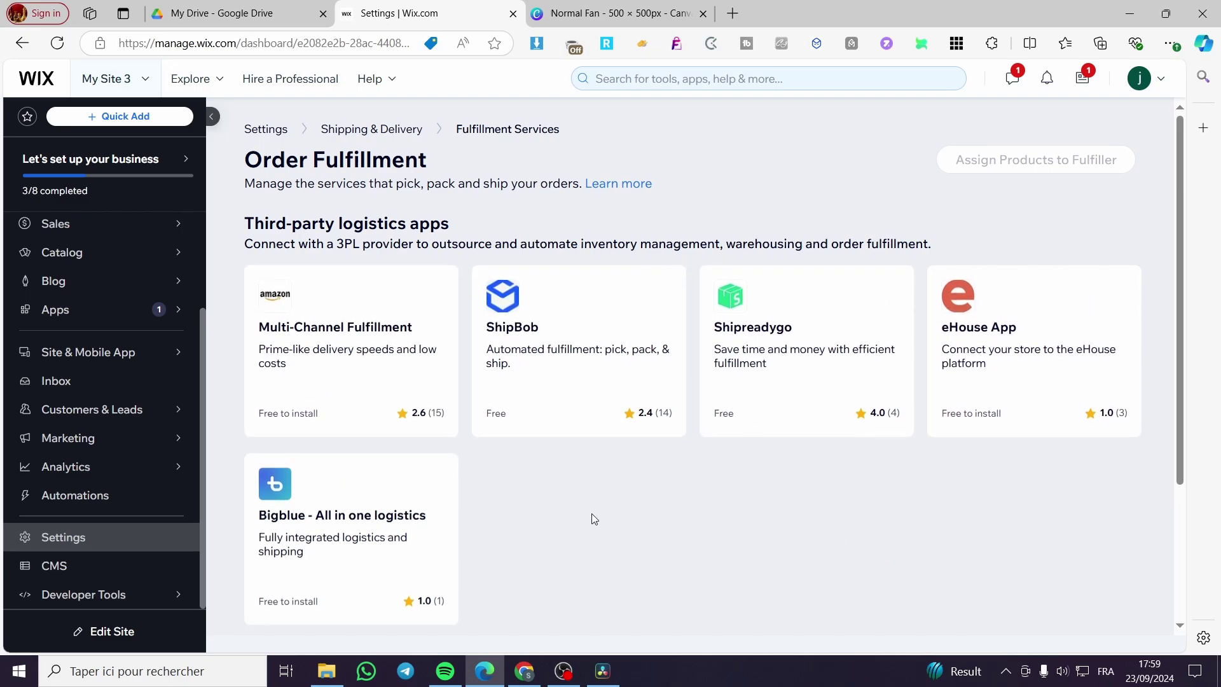
{"action": "scroll", "coordinate": [669, 524], "scroll_direction": "down", "scroll_amount": 1}
{"action": "scroll", "coordinate": [669, 519], "scroll_direction": "down", "scroll_amount": 2}
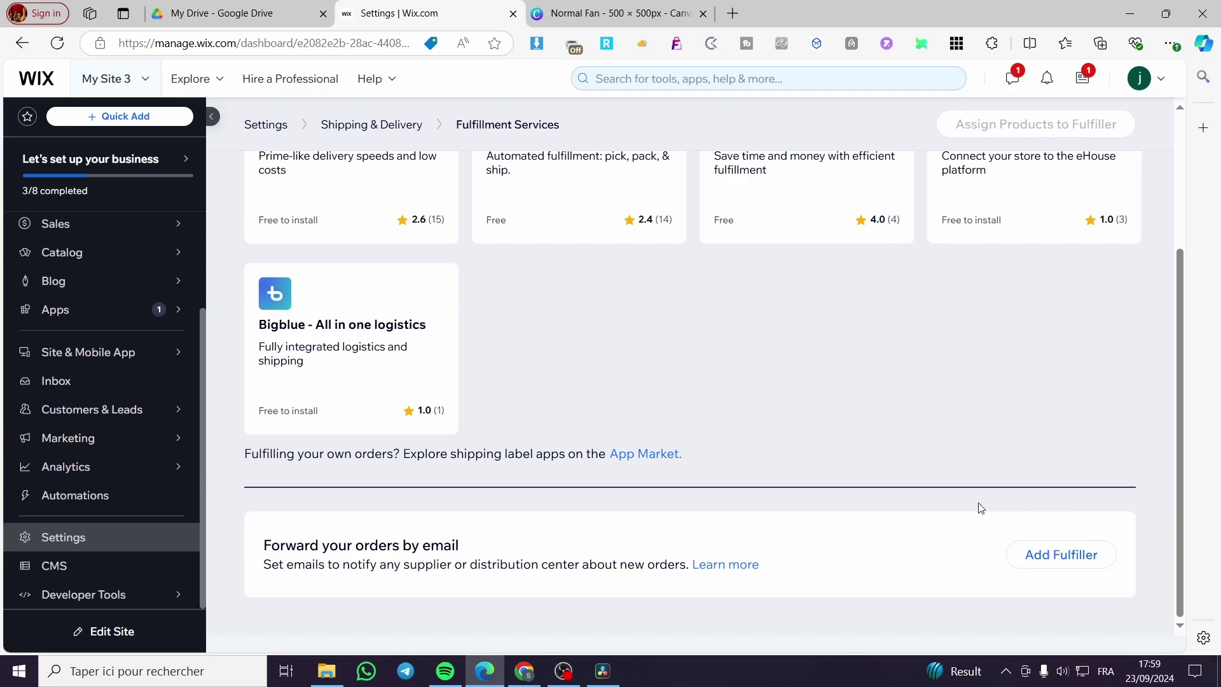
{"action": "scroll", "coordinate": [1081, 559], "scroll_direction": "up", "scroll_amount": 3}
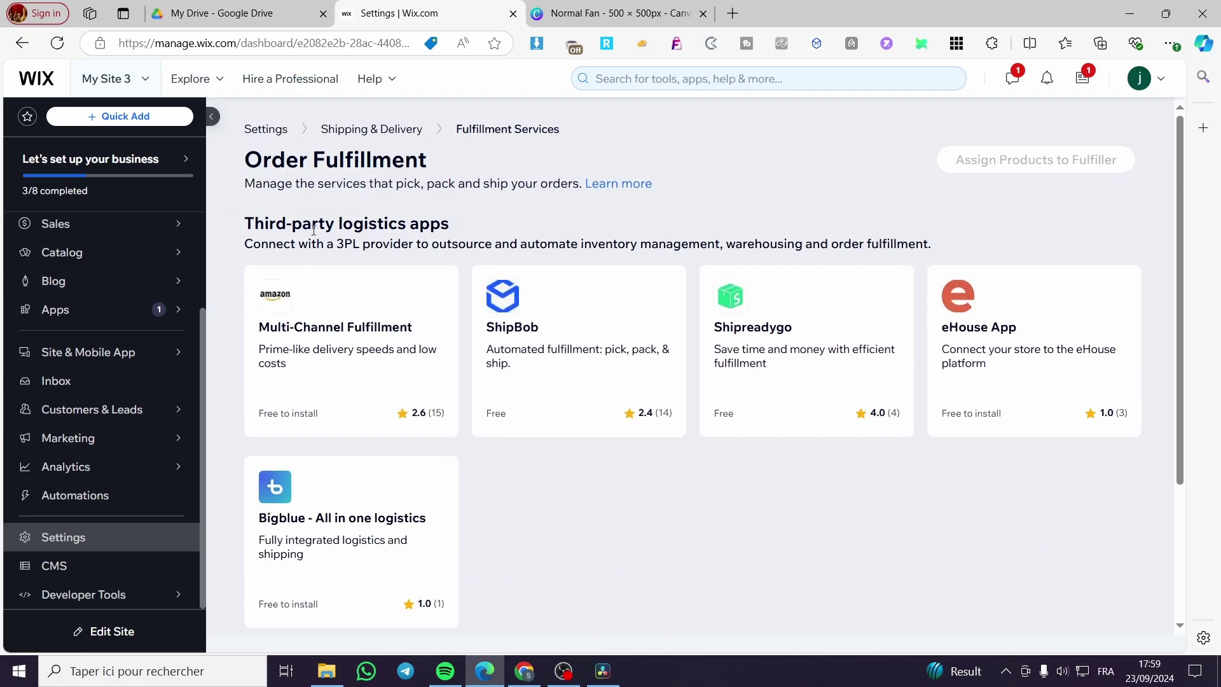
{"action": "scroll", "coordinate": [578, 240], "scroll_direction": "down", "scroll_amount": 3}
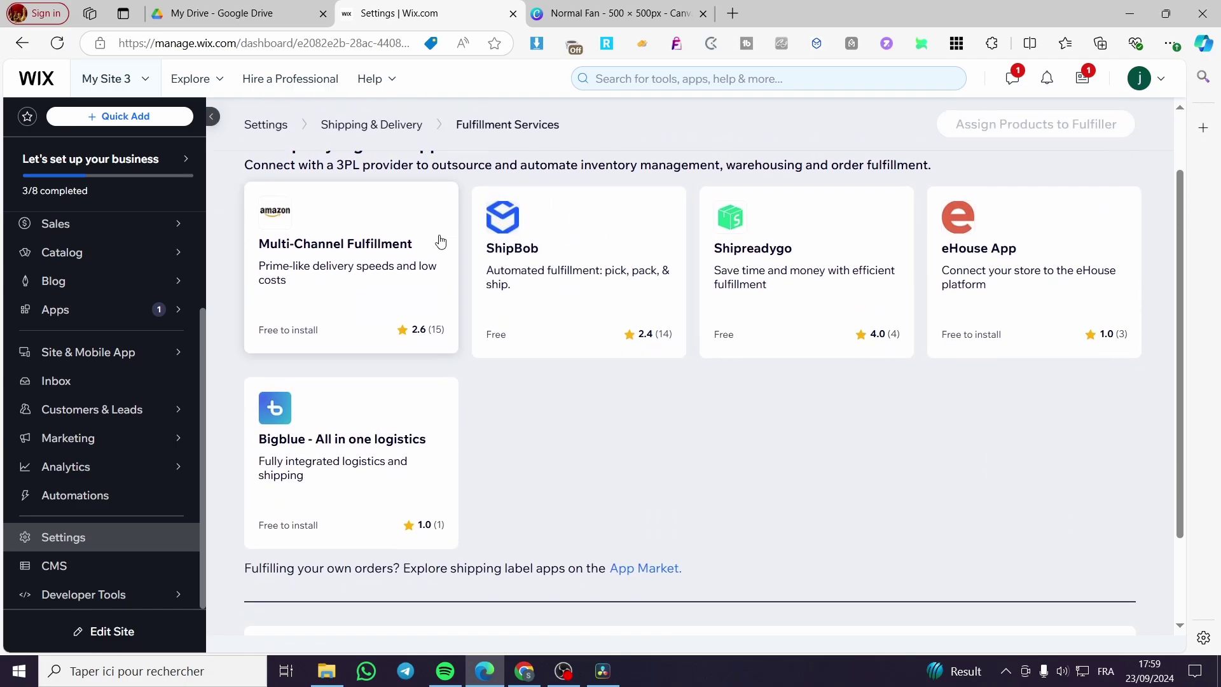
Try adding an email-notified fulfiller, then close the empty form without saving
{"action": "left_click", "coordinate": [1093, 568]}
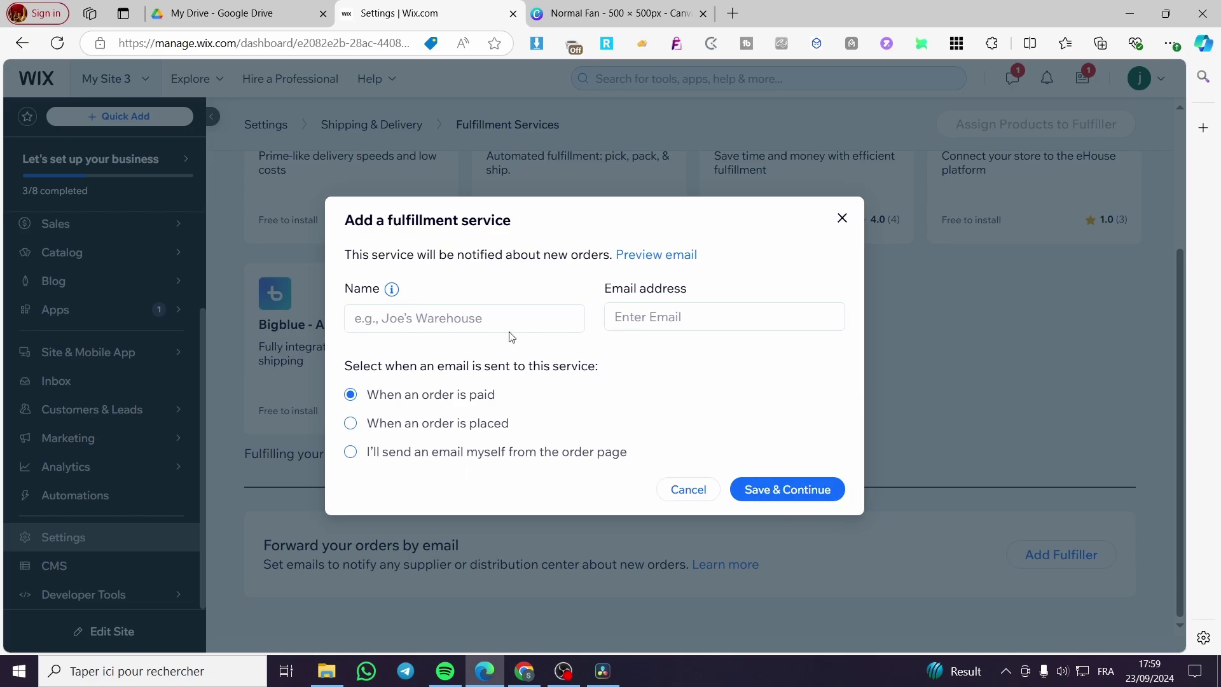
{"action": "left_click", "coordinate": [805, 486]}
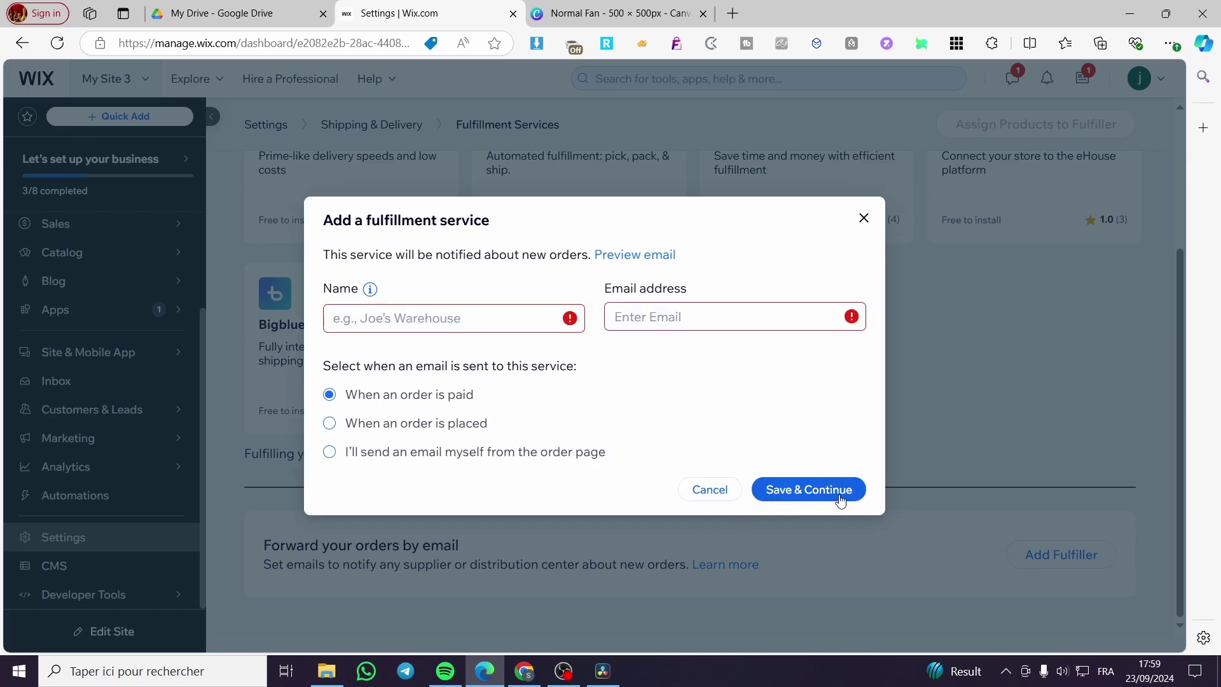
{"action": "left_click", "coordinate": [864, 220]}
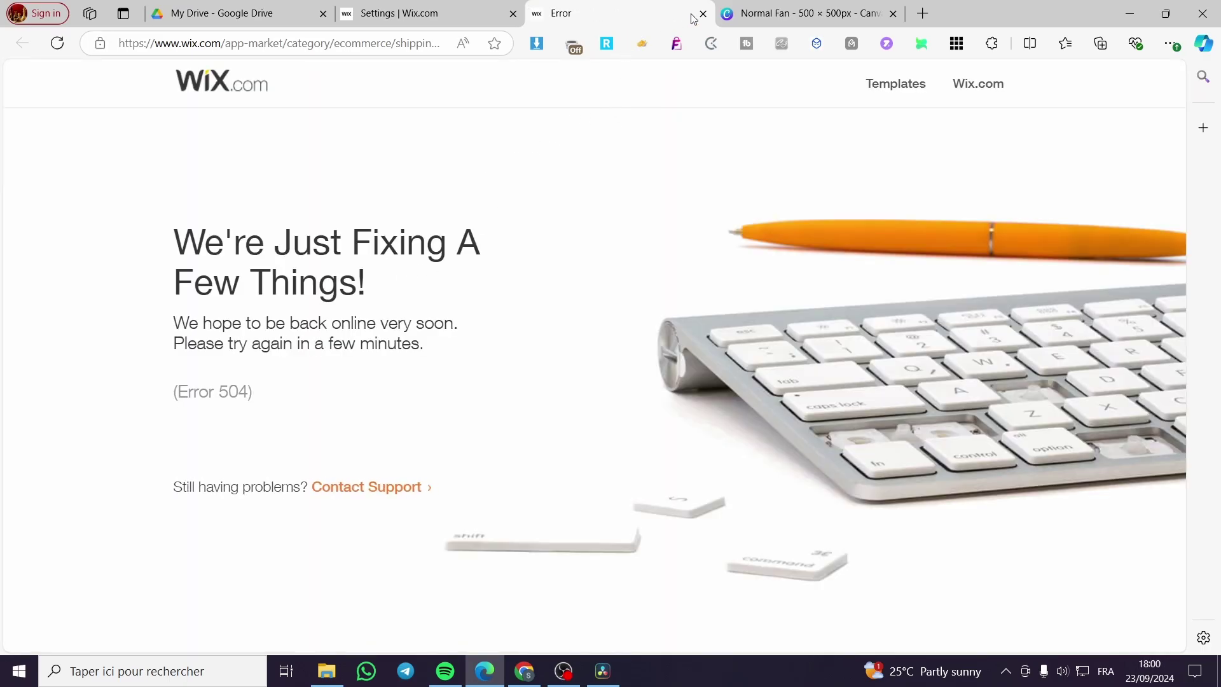
Close the failed app market Error tab and review the Order Fulfillment apps list
{"action": "left_click", "coordinate": [702, 13]}
{"action": "scroll", "coordinate": [683, 478], "scroll_direction": "down", "scroll_amount": 3}
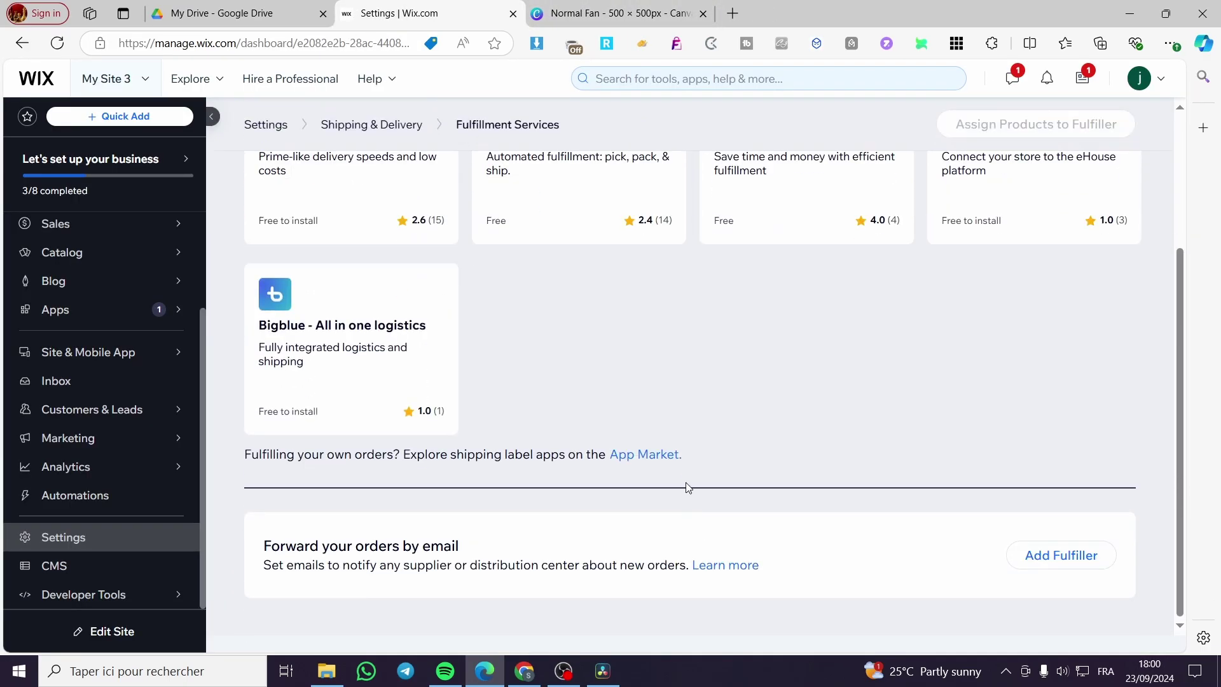
{"action": "scroll", "coordinate": [809, 390], "scroll_direction": "up", "scroll_amount": 3}
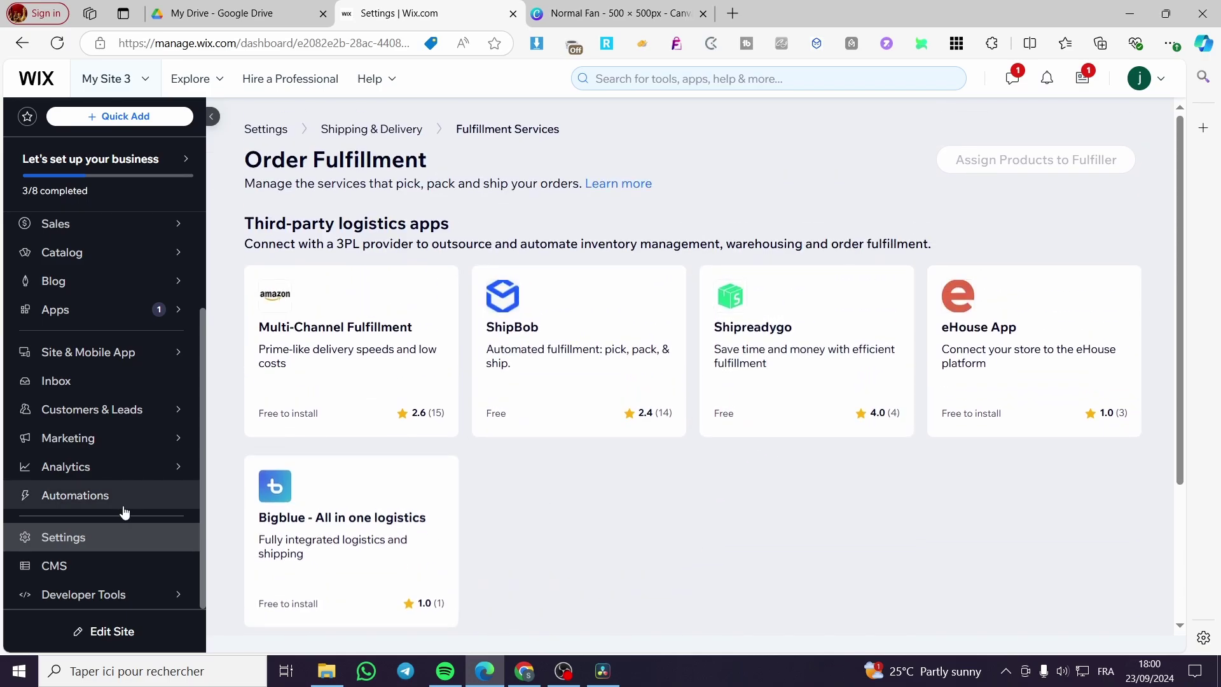
Open Accept payments and check the business location is France, leaving it unchanged
{"action": "left_click", "coordinate": [66, 541]}
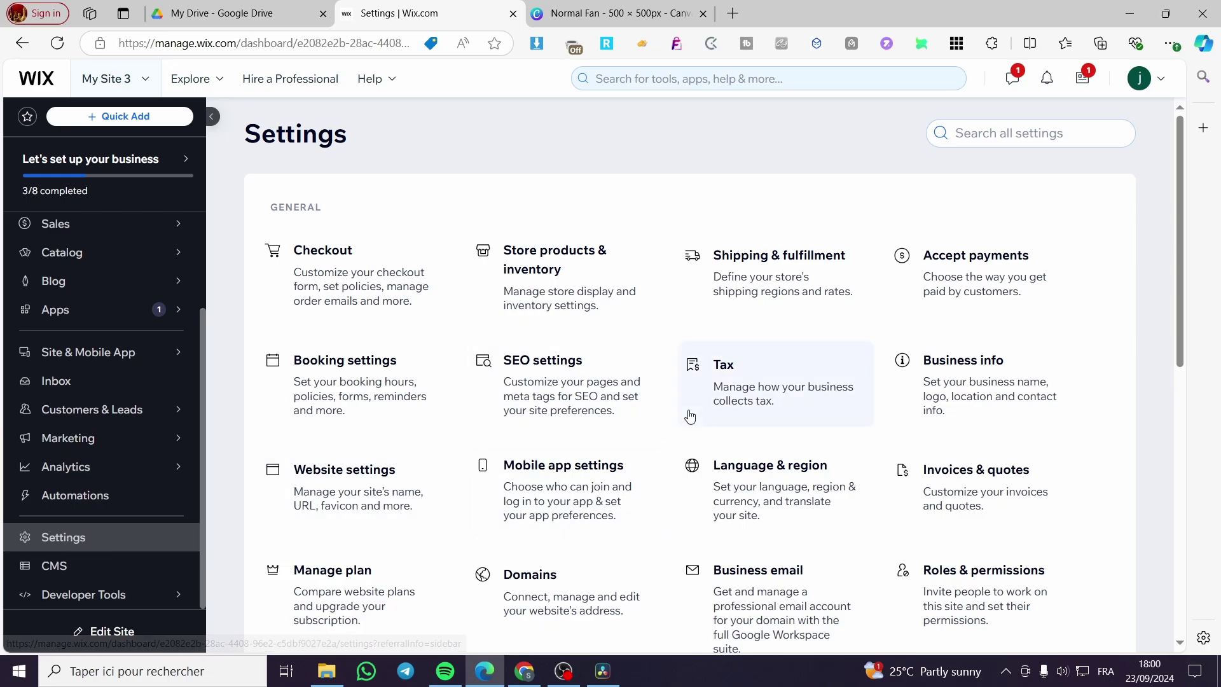
{"action": "left_click", "coordinate": [943, 295]}
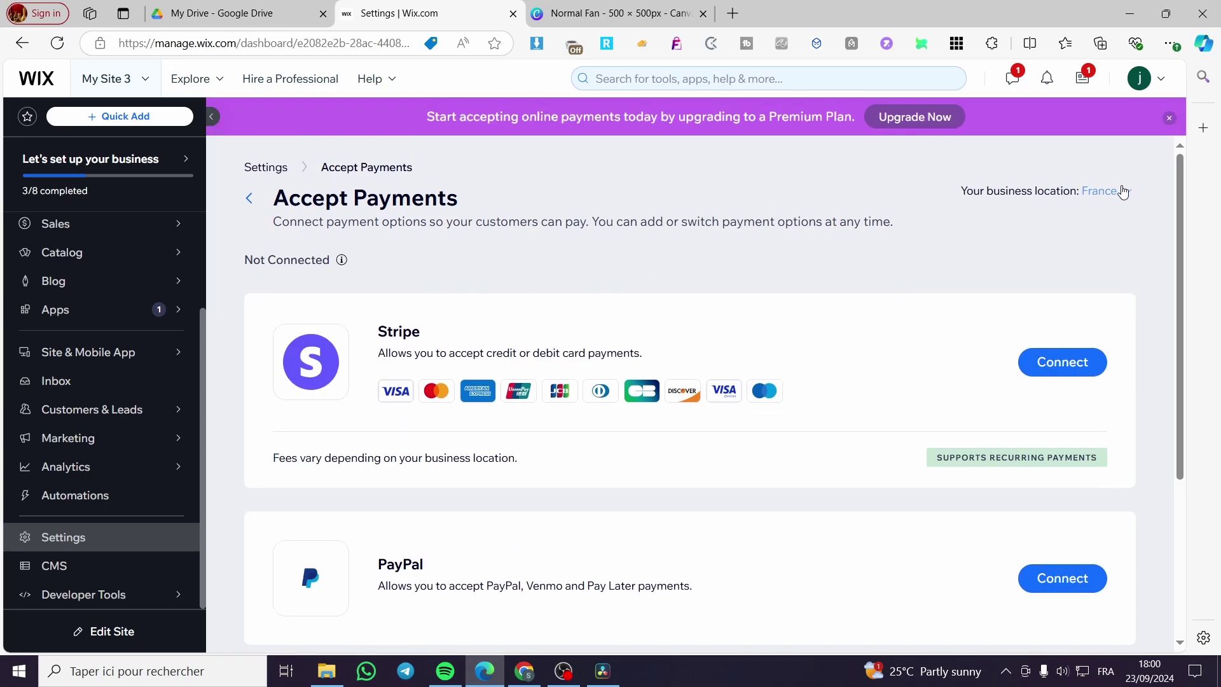
{"action": "left_click", "coordinate": [1105, 191]}
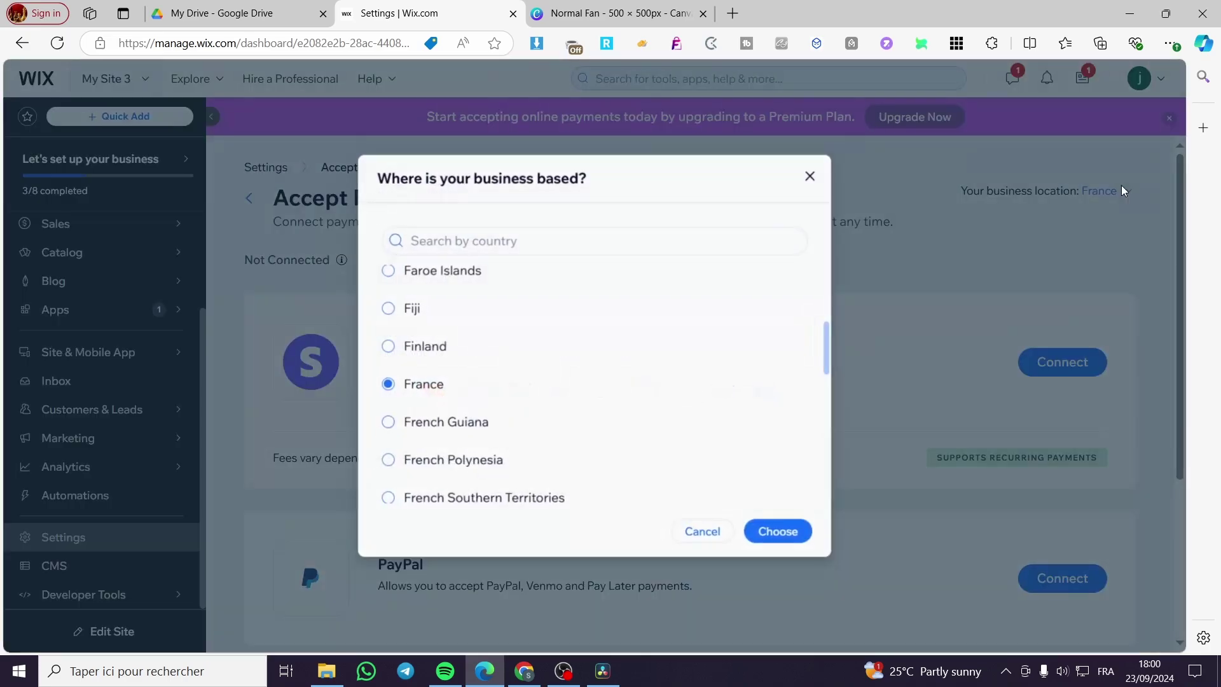
{"action": "left_click", "coordinate": [811, 177]}
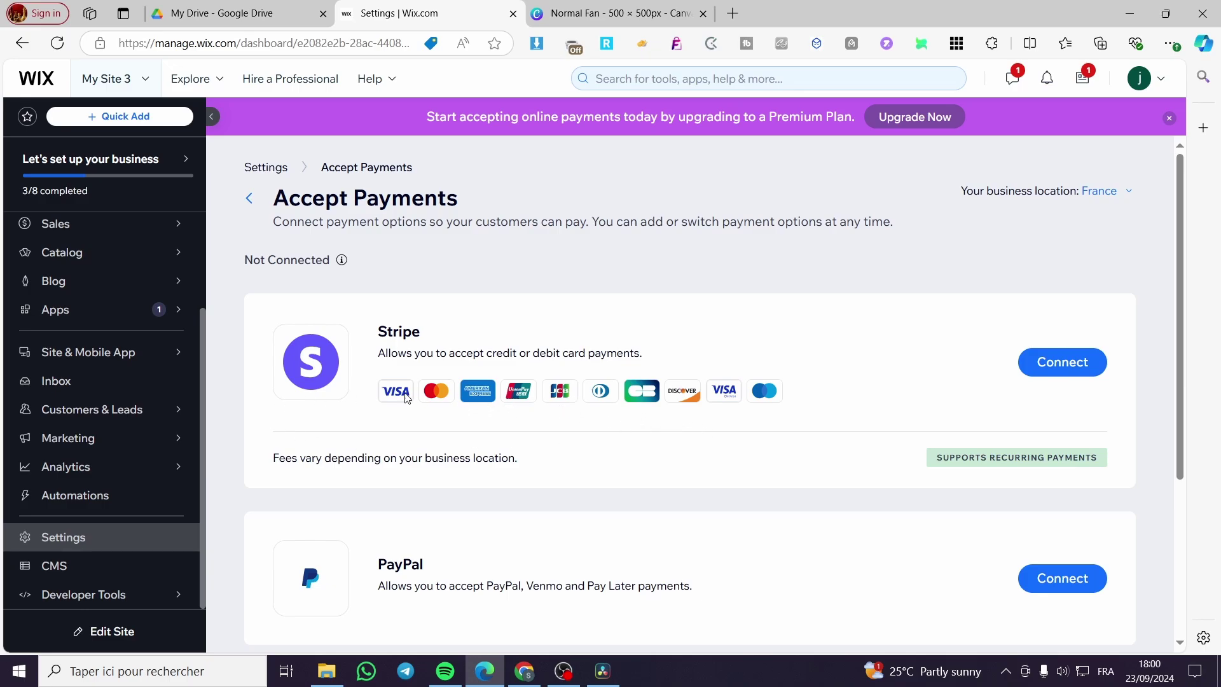
{"action": "scroll", "coordinate": [464, 360], "scroll_direction": "down", "scroll_amount": 4}
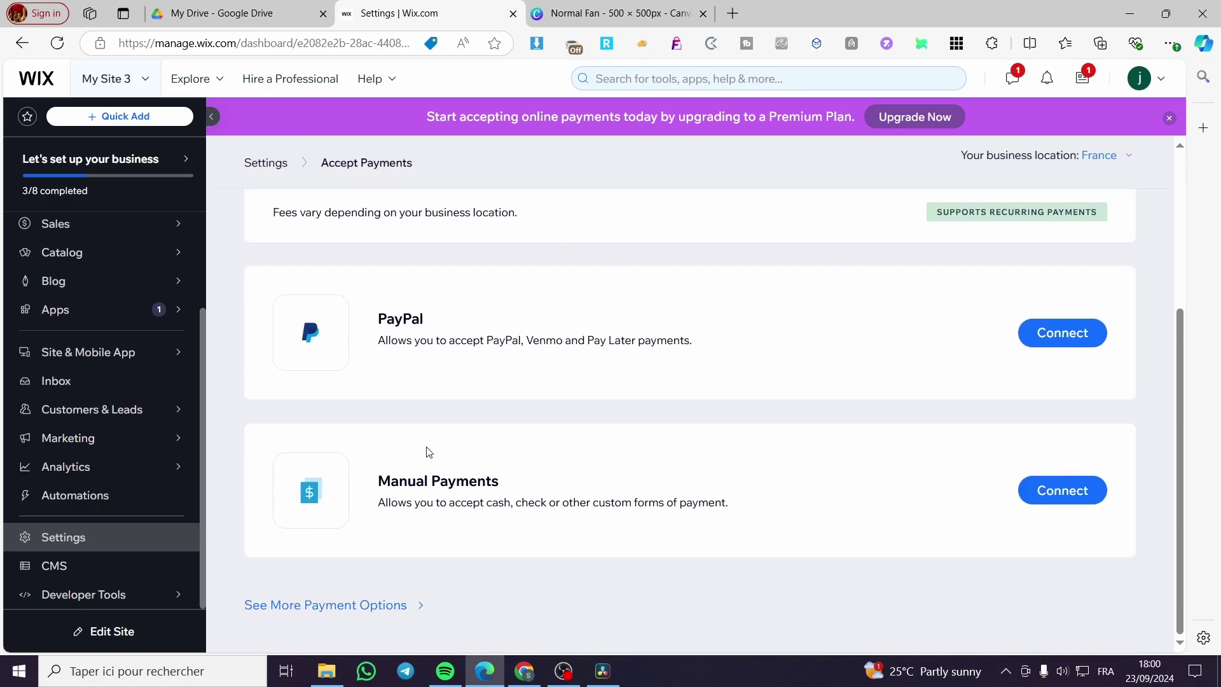
Browse More Payment Options providers such as Square, Giropay, Bancontact and Klarna
{"action": "left_click", "coordinate": [398, 605]}
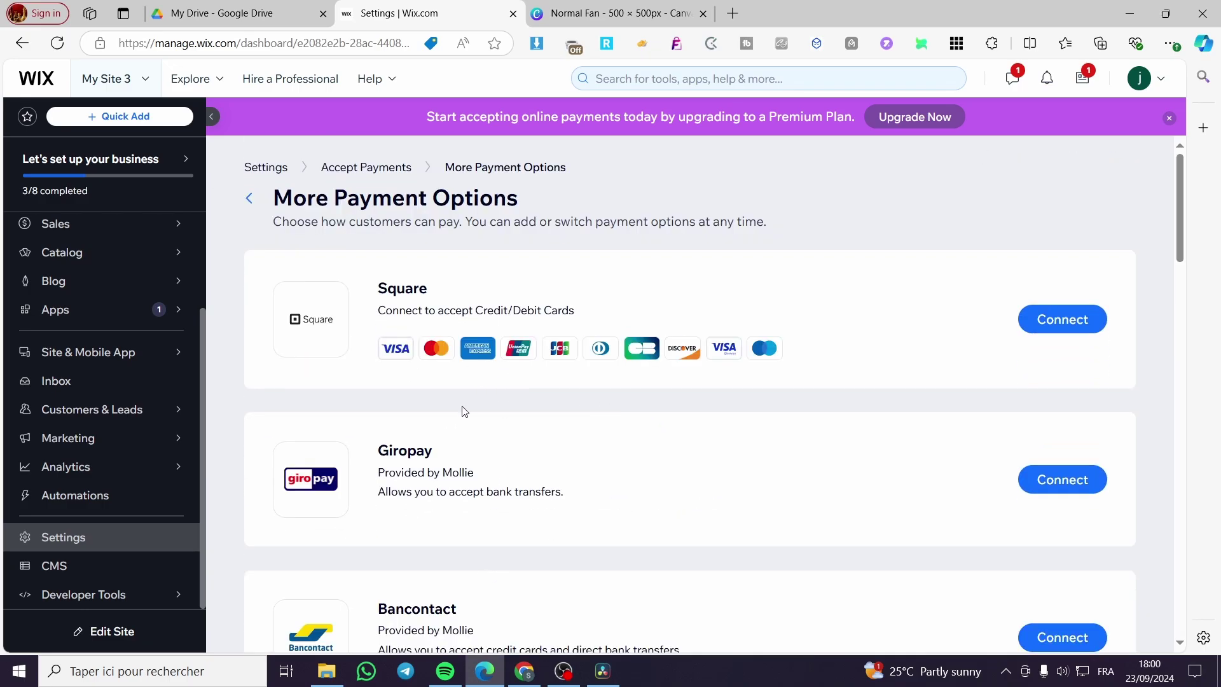
{"action": "scroll", "coordinate": [638, 379], "scroll_direction": "down", "scroll_amount": 10}
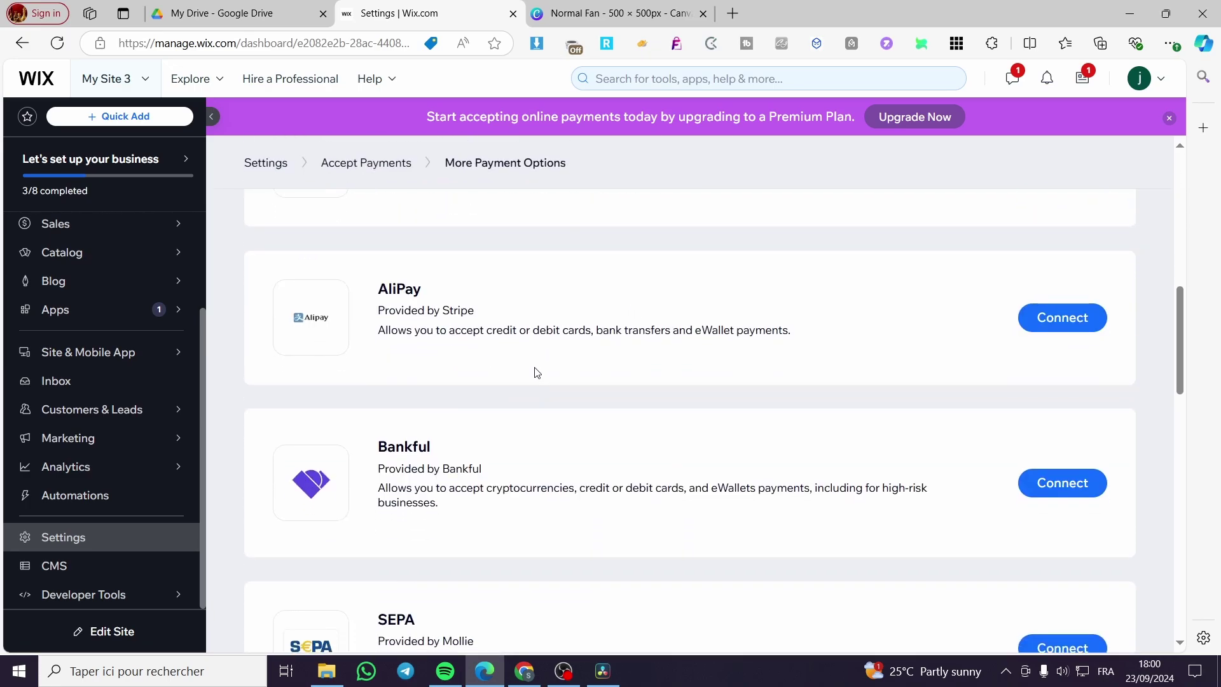
{"action": "scroll", "coordinate": [537, 373], "scroll_direction": "up", "scroll_amount": 10}
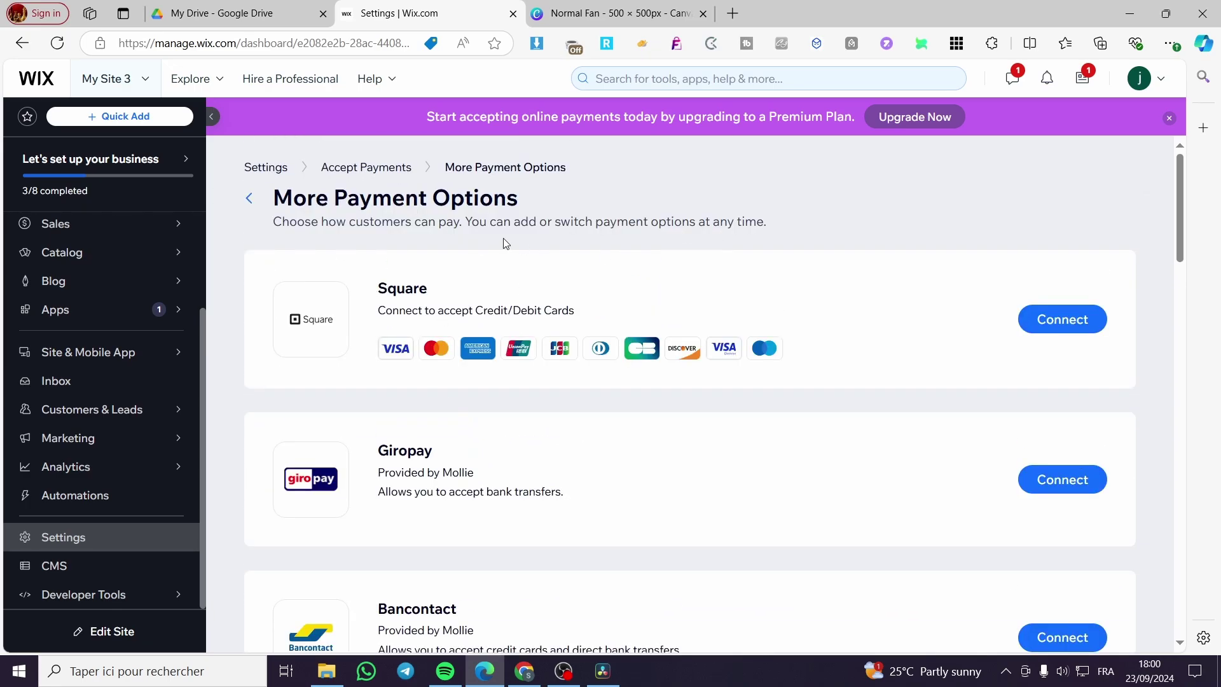
{"action": "scroll", "coordinate": [626, 347], "scroll_direction": "down", "scroll_amount": 5}
{"action": "scroll", "coordinate": [625, 344], "scroll_direction": "down", "scroll_amount": 15}
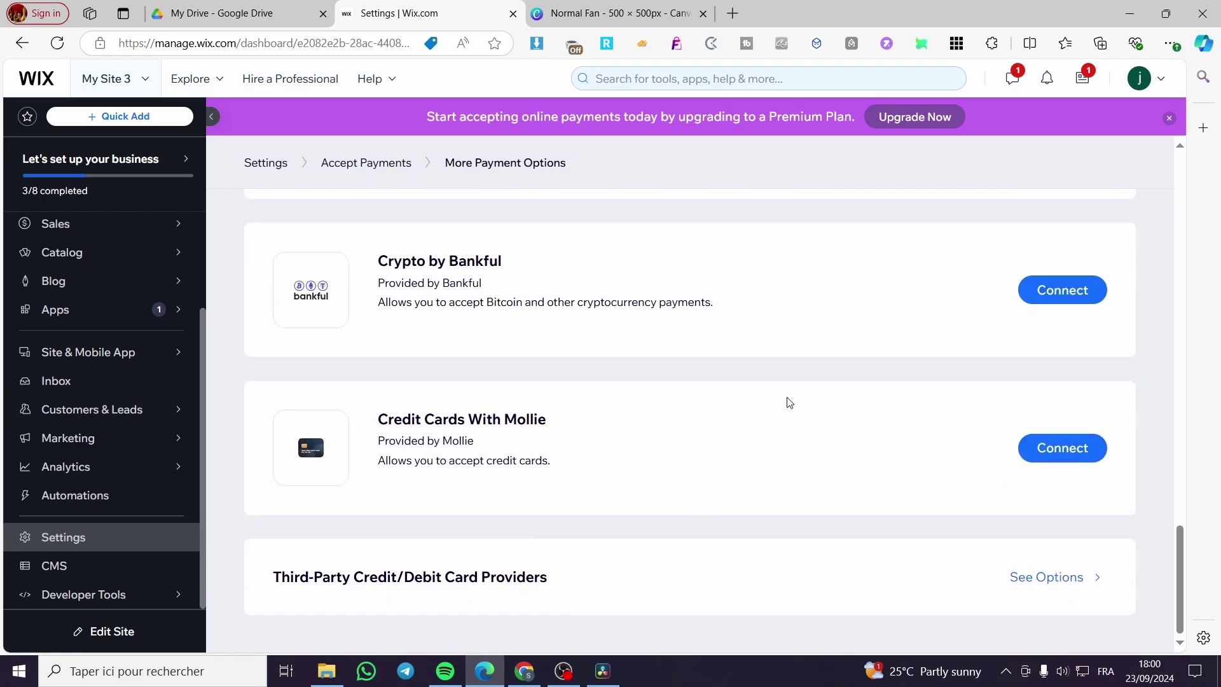
{"action": "scroll", "coordinate": [564, 469], "scroll_direction": "up", "scroll_amount": 15}
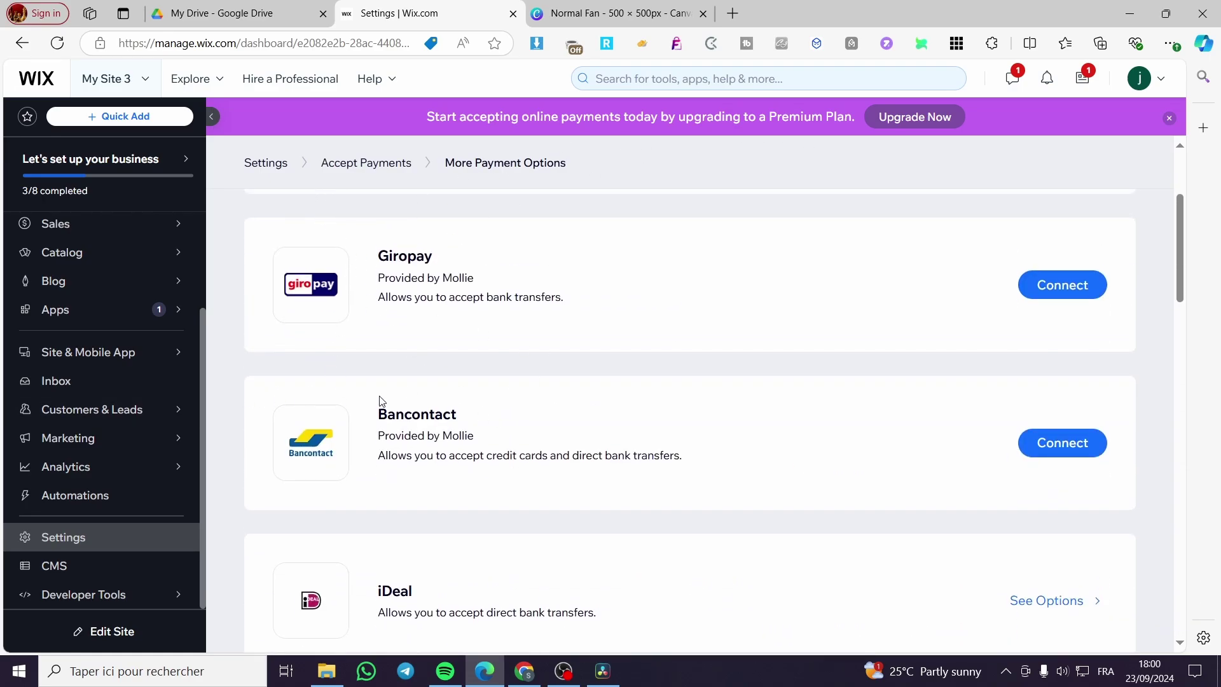
{"action": "scroll", "coordinate": [383, 401], "scroll_direction": "up", "scroll_amount": 3}
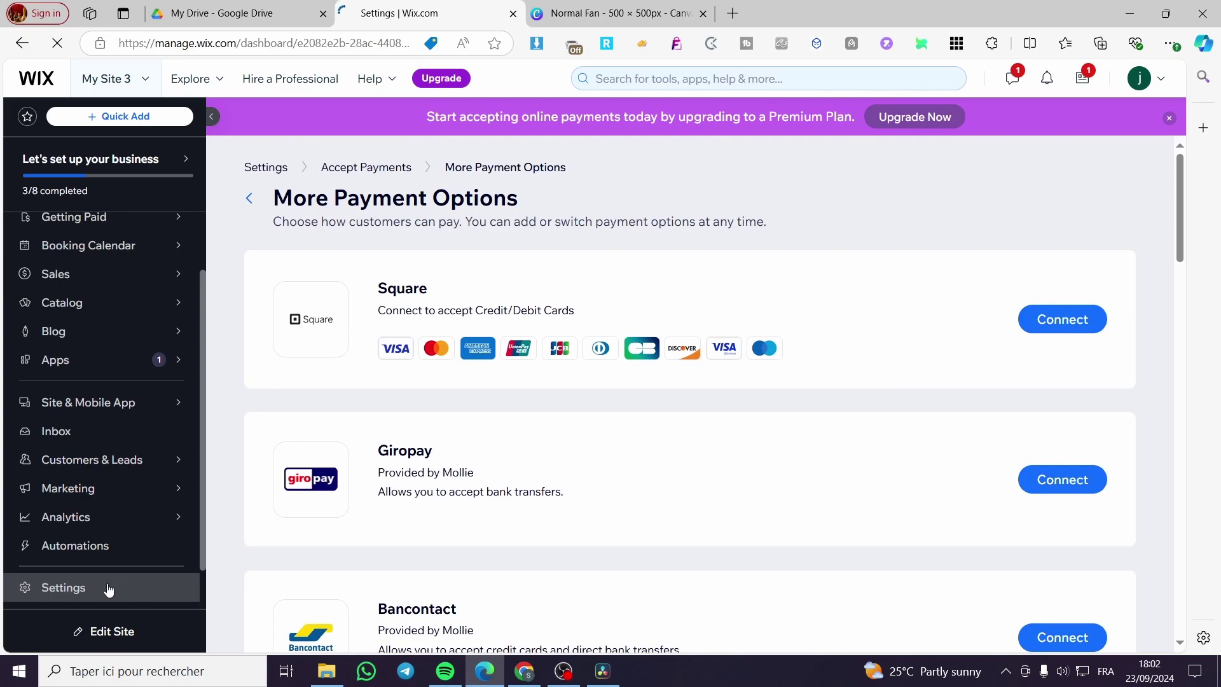
Reopen the France Region 3 from Shipping & fulfillment, then cancel and discard changes
{"action": "left_click", "coordinate": [108, 588]}
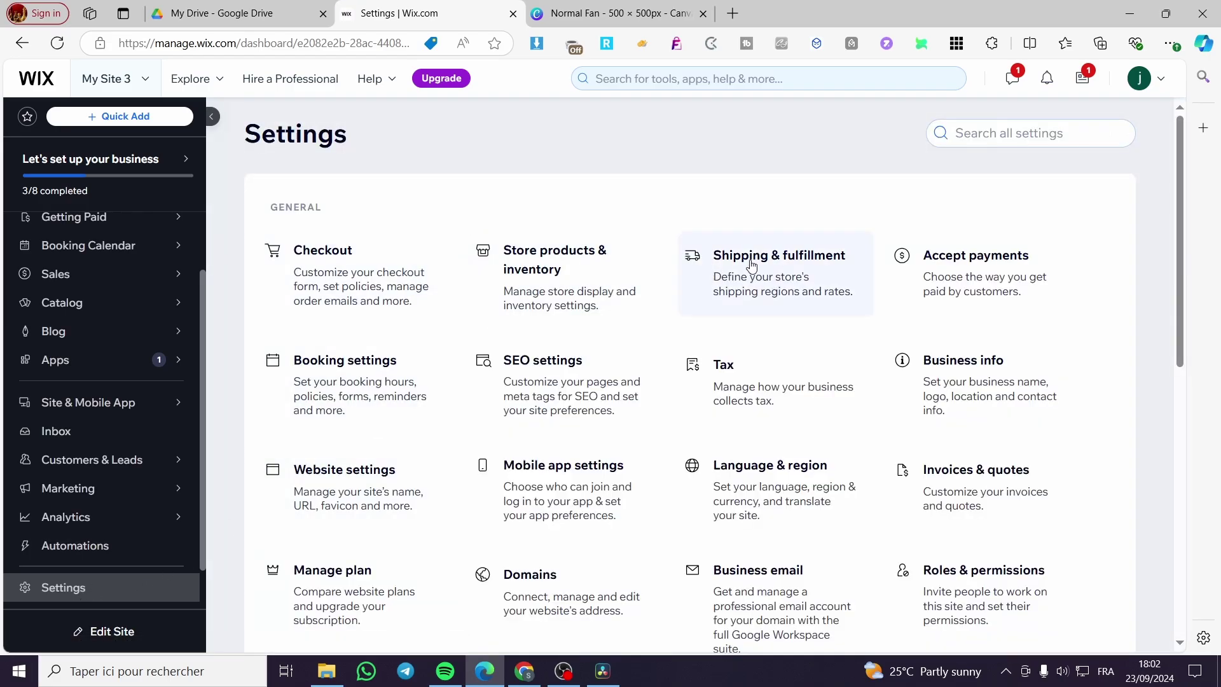
{"action": "left_click", "coordinate": [751, 266]}
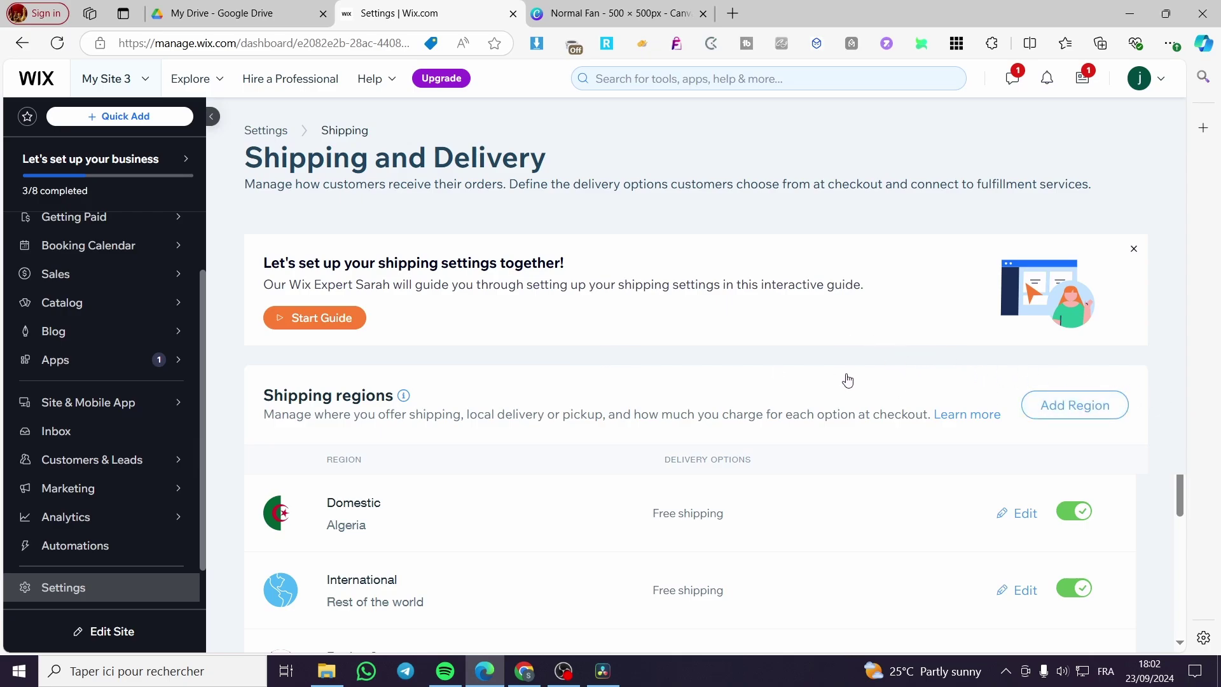
{"action": "scroll", "coordinate": [788, 471], "scroll_direction": "down", "scroll_amount": 3}
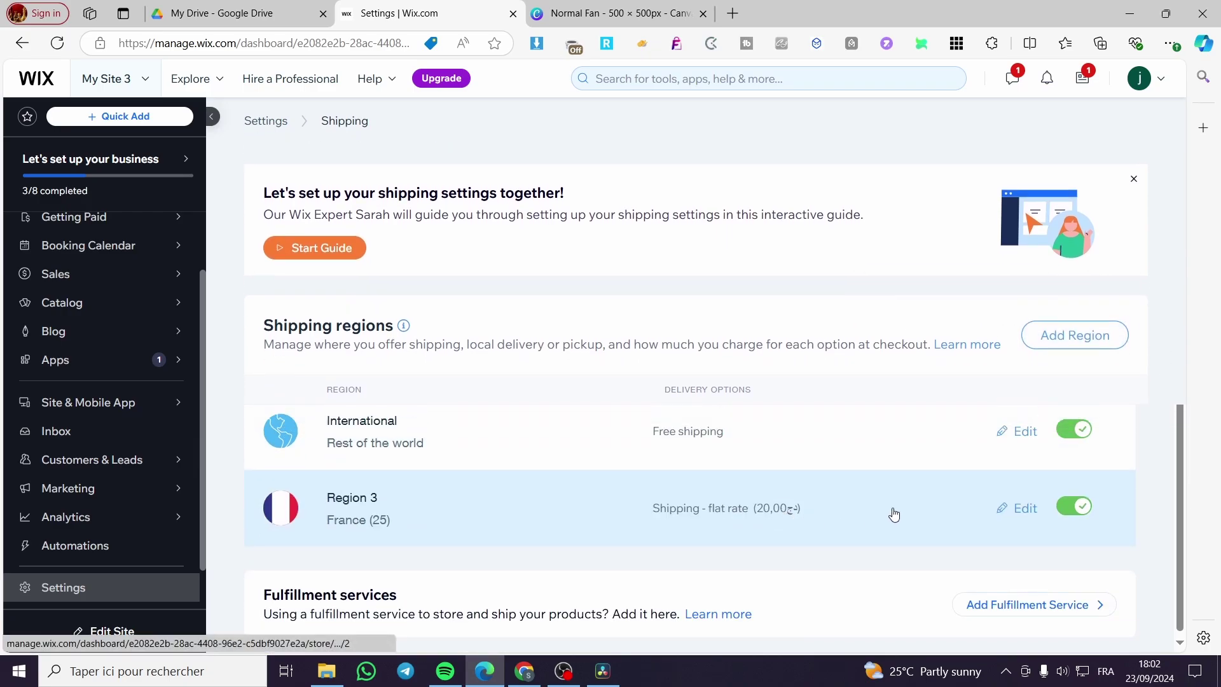
{"action": "left_click", "coordinate": [892, 512]}
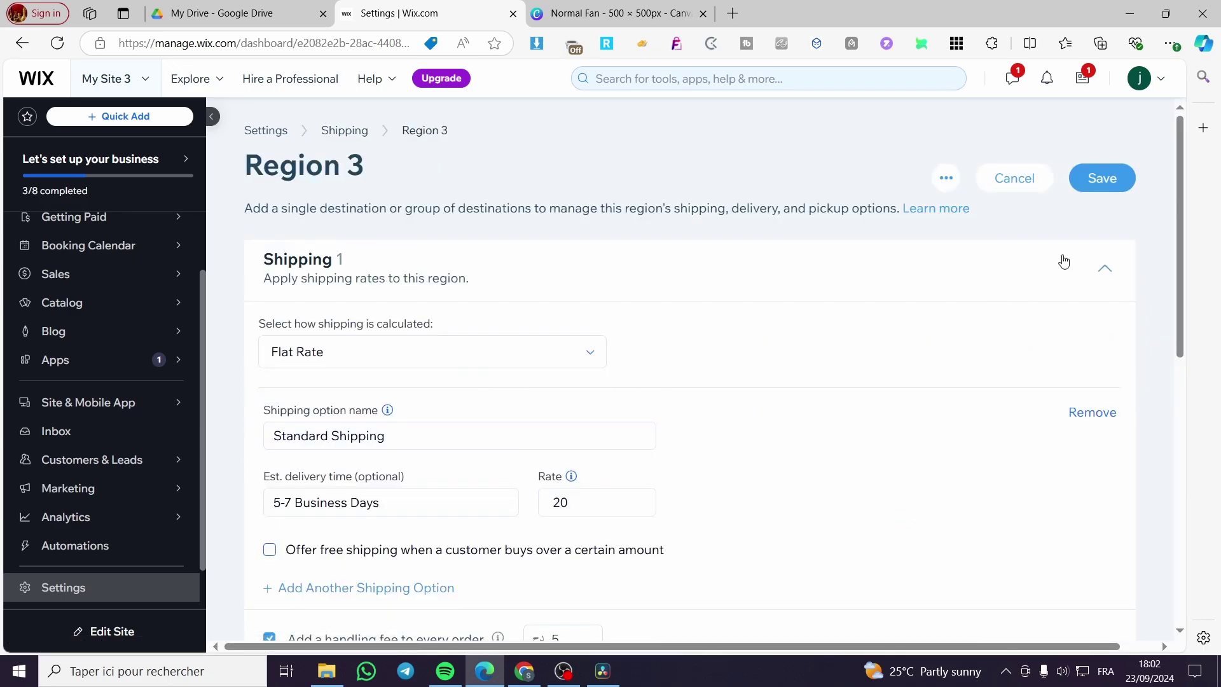
{"action": "left_click", "coordinate": [1014, 178]}
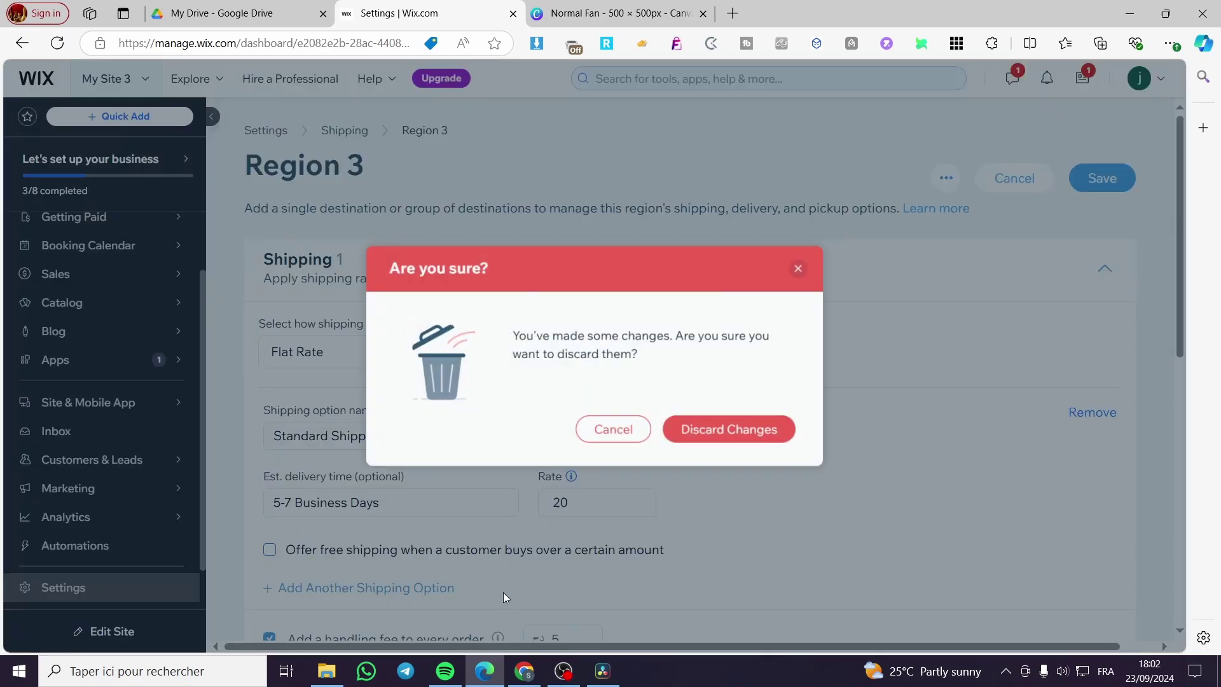
{"action": "left_click", "coordinate": [717, 444]}
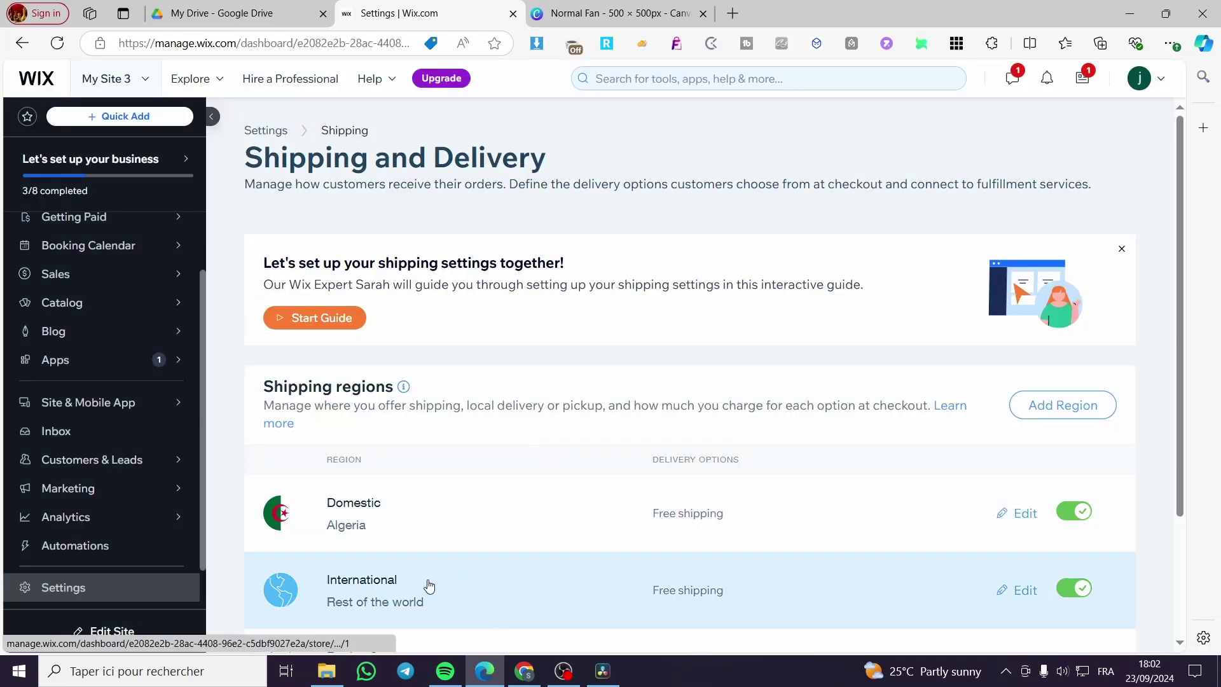
Change International shipping to Rate by Weight, giving ranges 0–1 kg and 1 kg and up at rate 0
{"action": "left_click", "coordinate": [430, 582]}
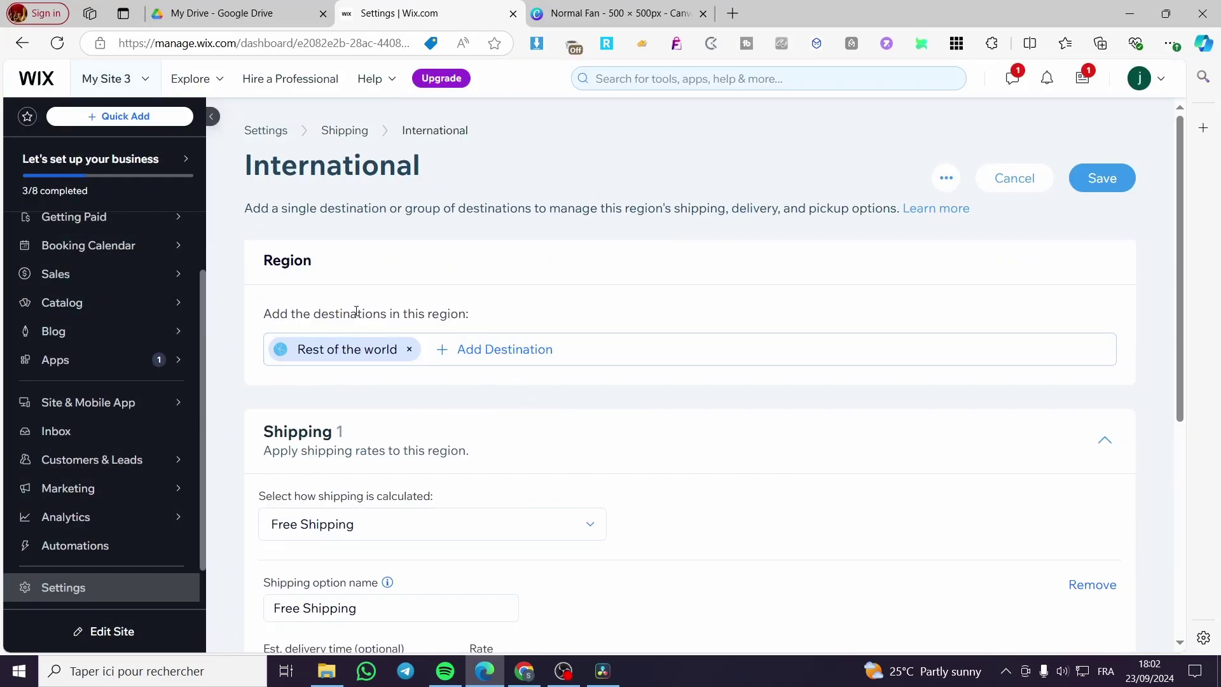
{"action": "scroll", "coordinate": [779, 390], "scroll_direction": "down", "scroll_amount": 4}
{"action": "left_click", "coordinate": [535, 296]}
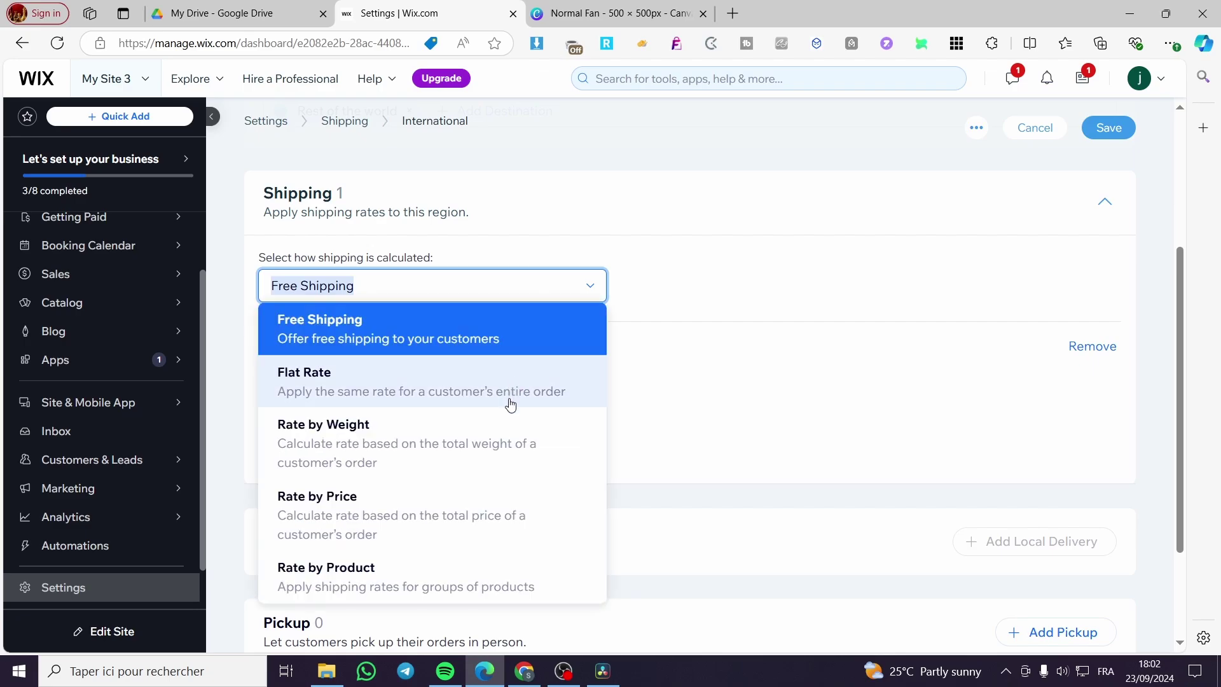
{"action": "left_click", "coordinate": [499, 443]}
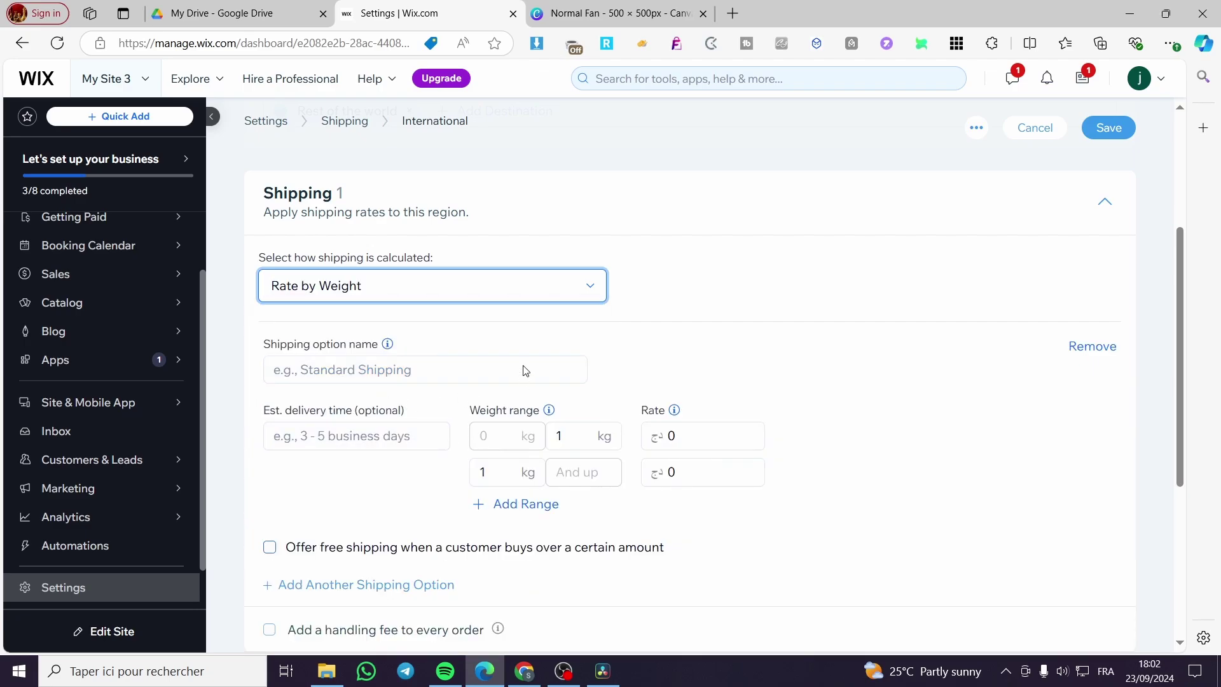
{"action": "scroll", "coordinate": [338, 379], "scroll_direction": "down", "scroll_amount": 1}
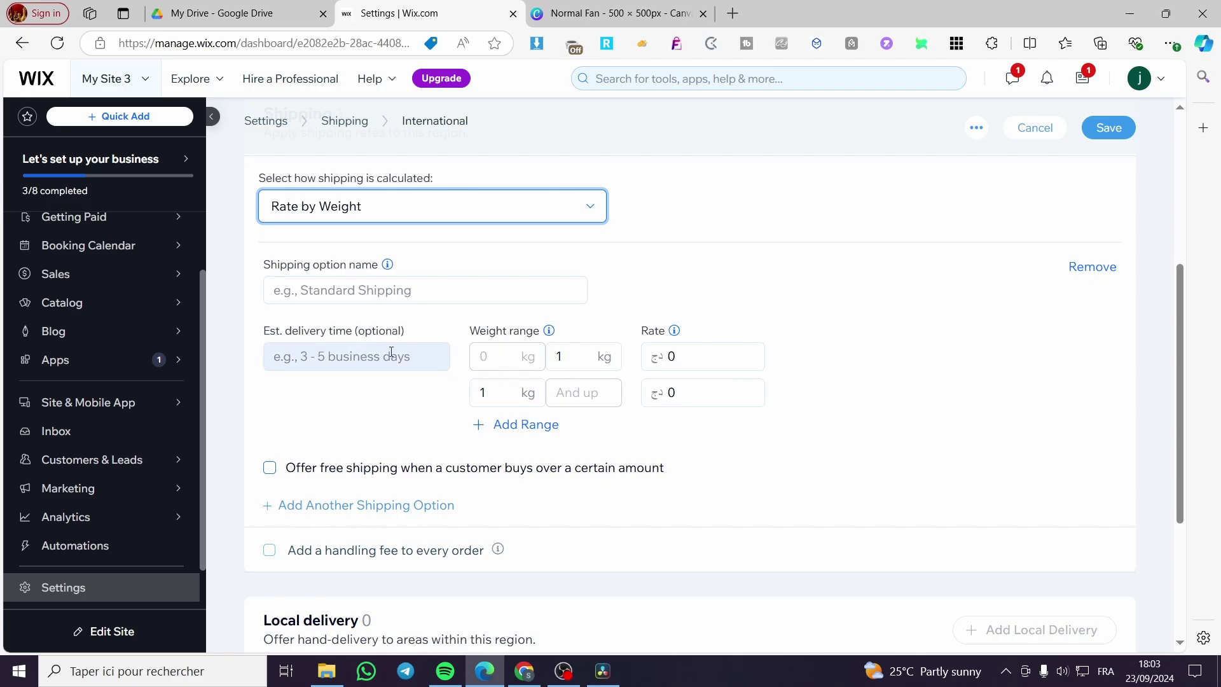
{"action": "scroll", "coordinate": [486, 200], "scroll_direction": "up", "scroll_amount": 5}
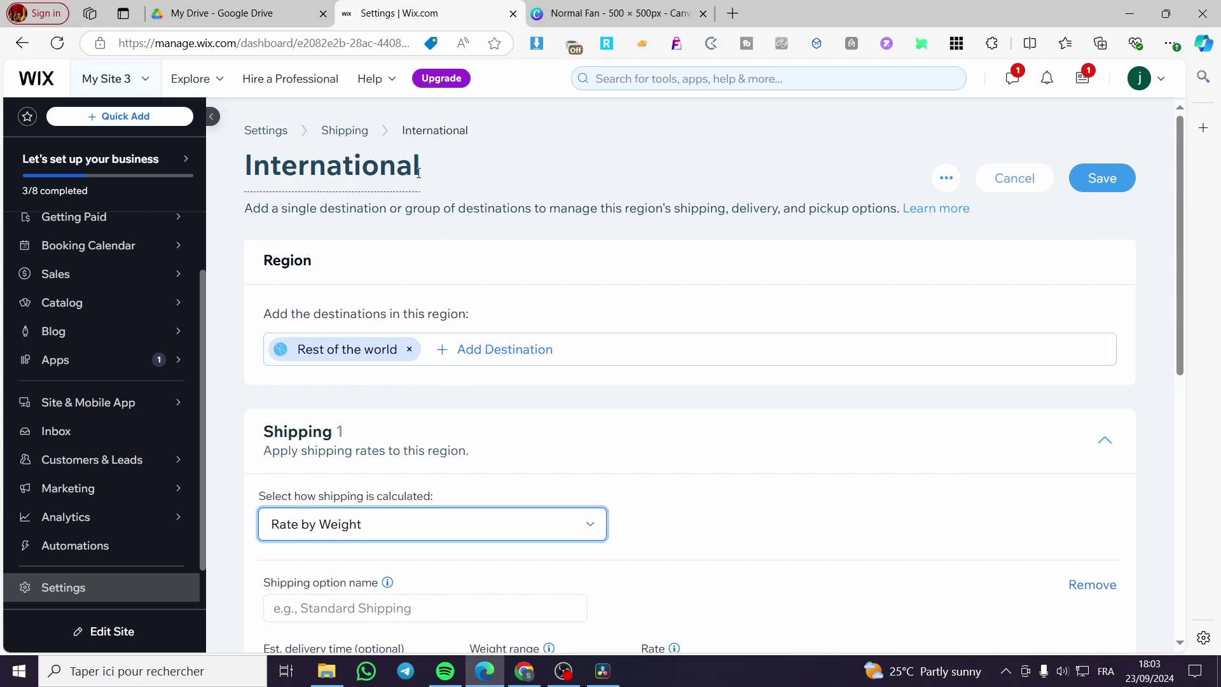
{"action": "scroll", "coordinate": [592, 414], "scroll_direction": "down", "scroll_amount": 9}
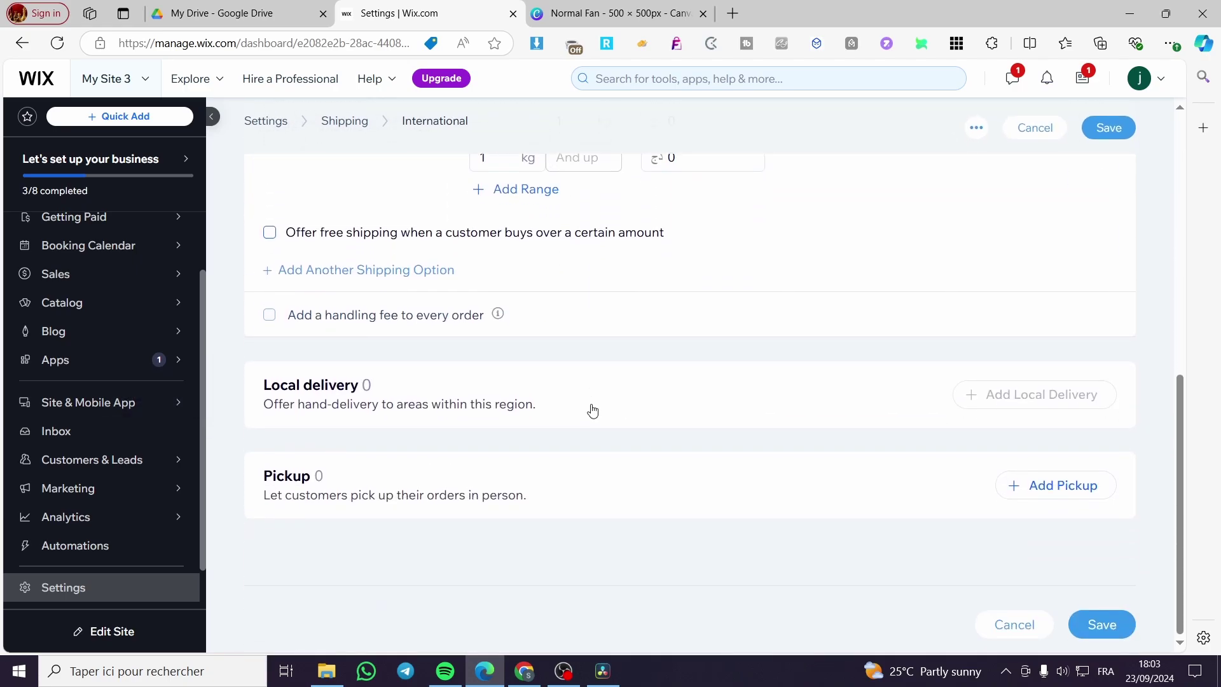
{"action": "scroll", "coordinate": [591, 411], "scroll_direction": "up", "scroll_amount": 10}
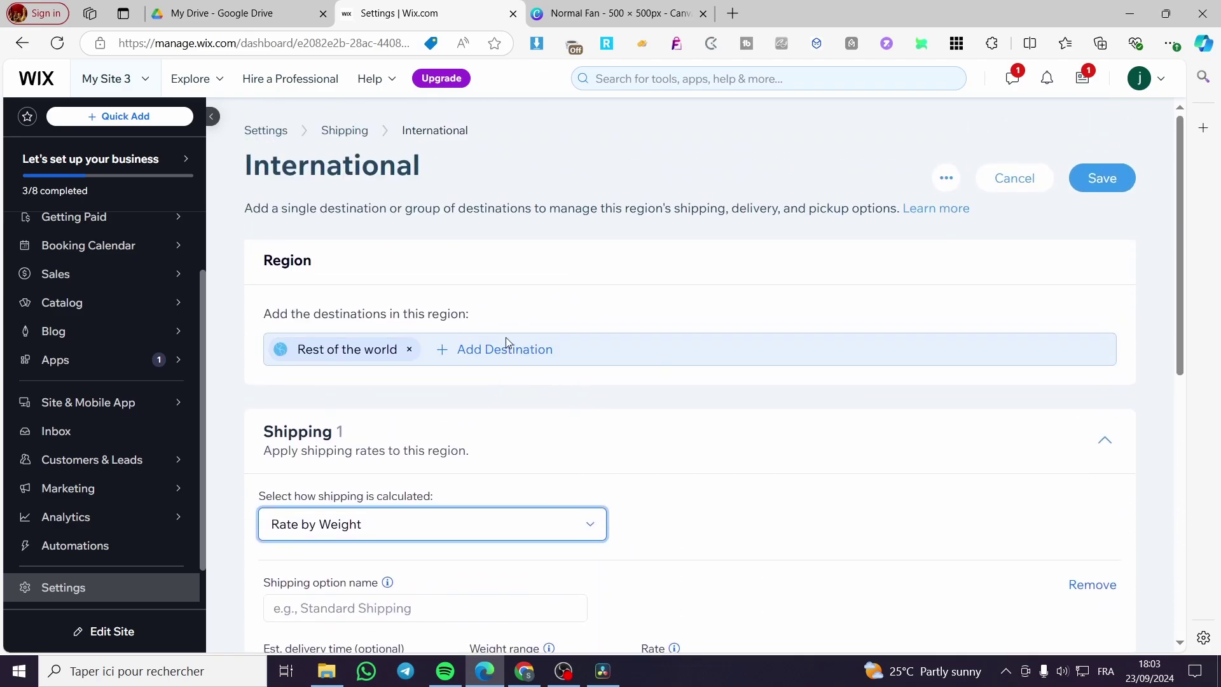
{"action": "scroll", "coordinate": [575, 417], "scroll_direction": "down", "scroll_amount": 5}
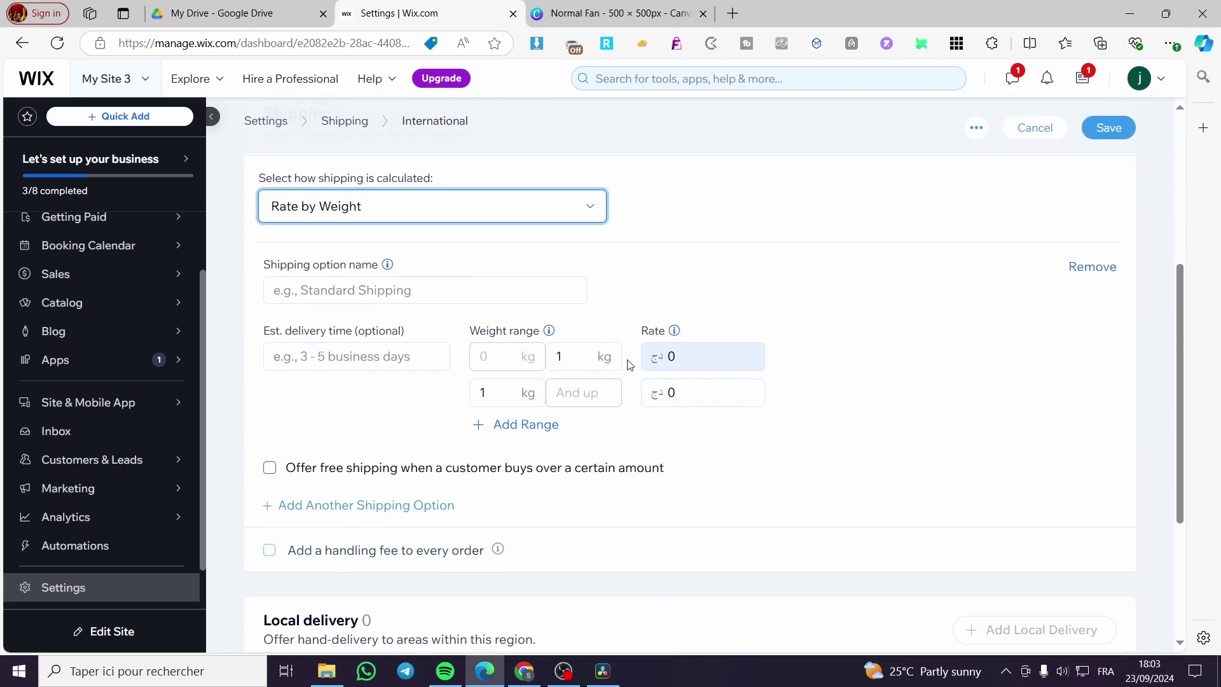